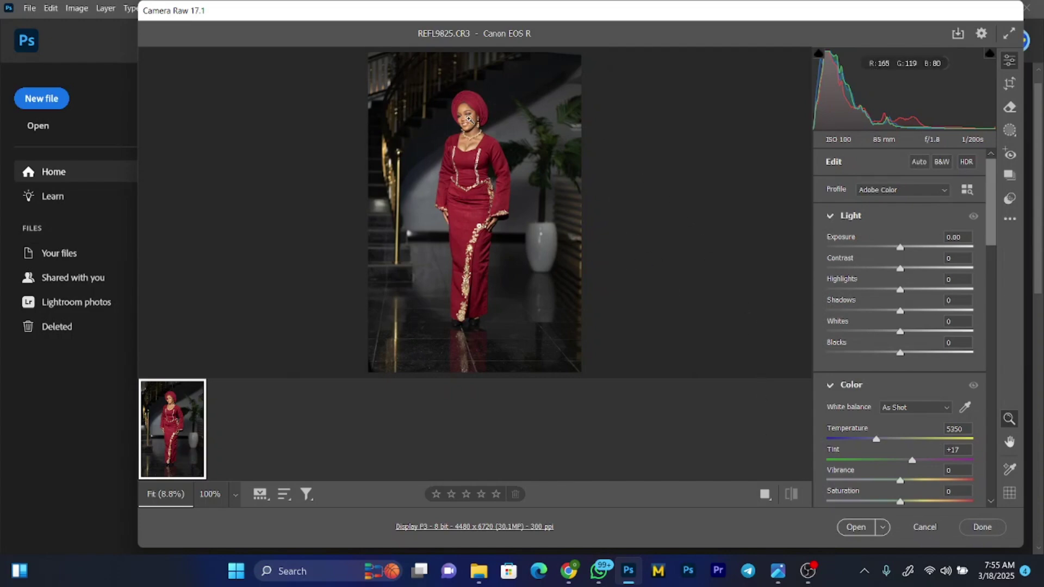
- In the Light panel, set Whites -54, Highlights -24, Shadows +45 and Contrast +29
drag(468, 137, 516, 153)
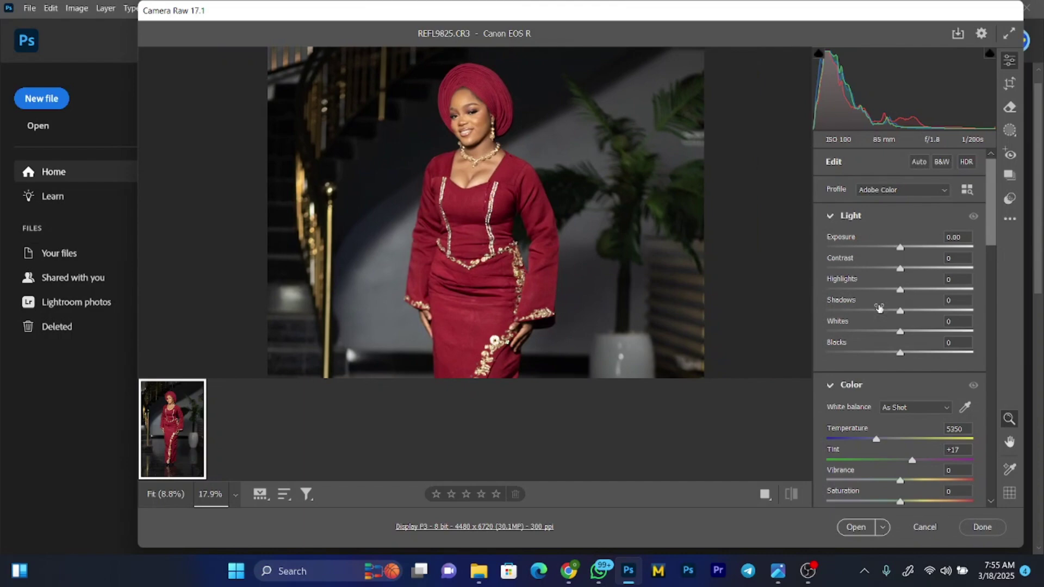
drag(893, 334, 861, 333)
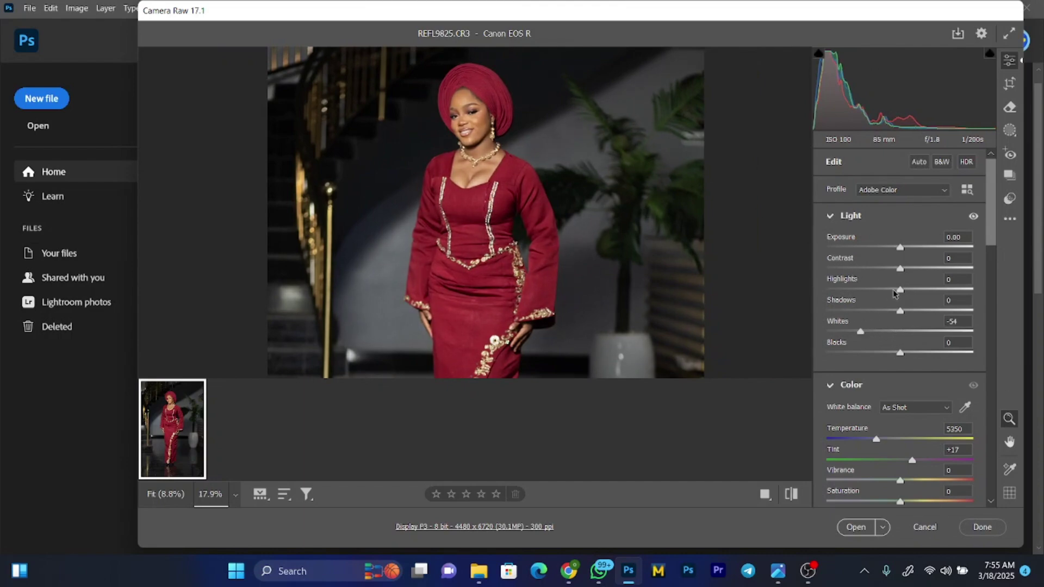
drag(900, 290, 922, 270)
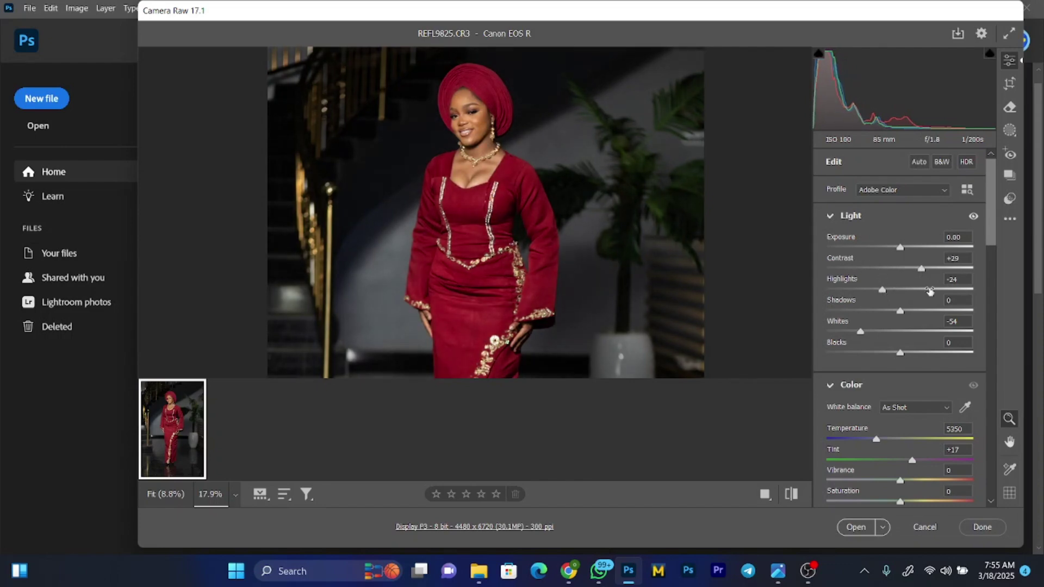
key(ctrl+minus)
key(ctrl+minus)
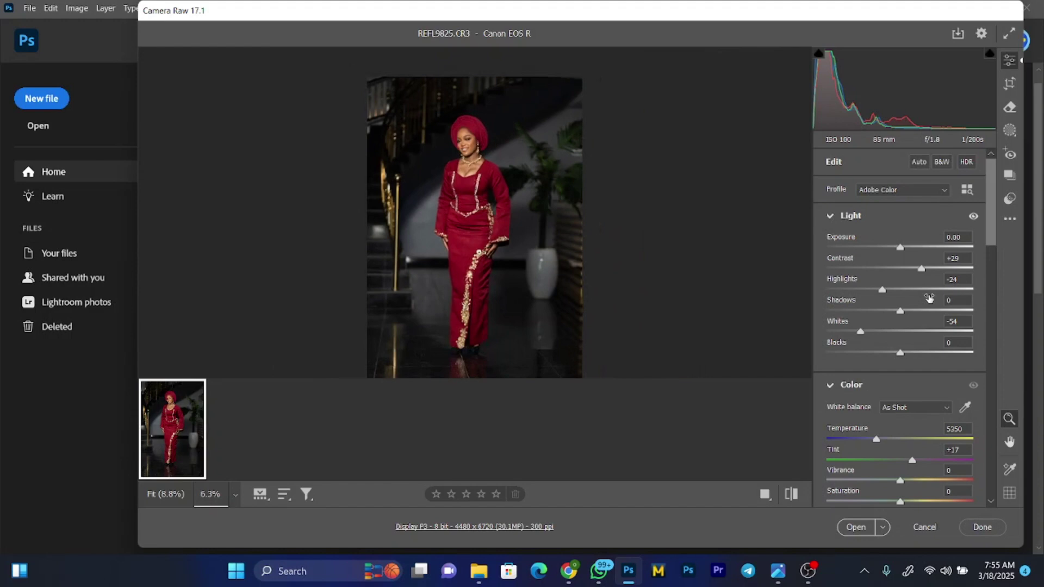
key(ctrl+plus)
key(ctrl+minus)
key(ctrl+plus)
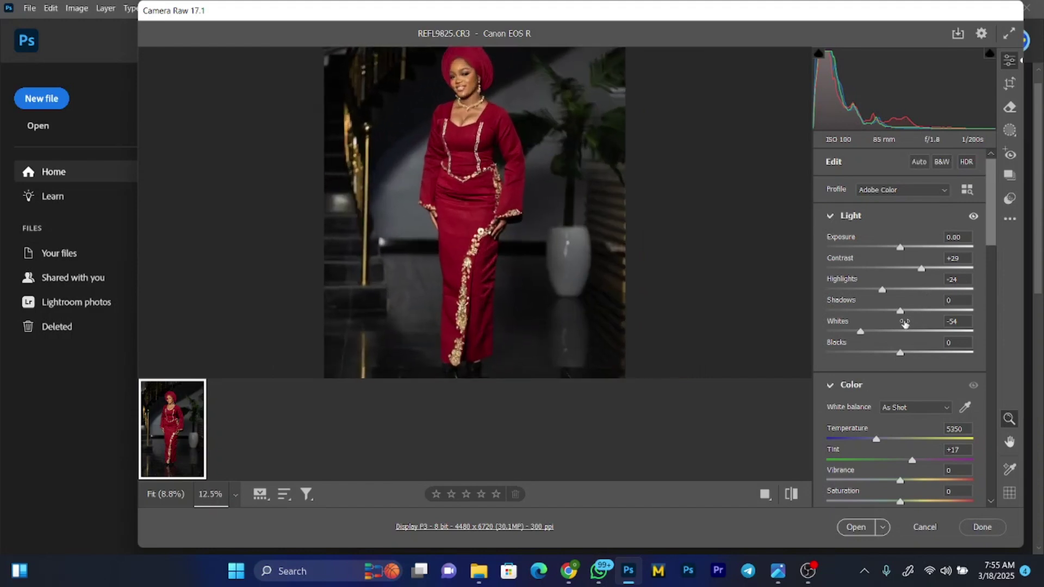
key(ctrl+minus)
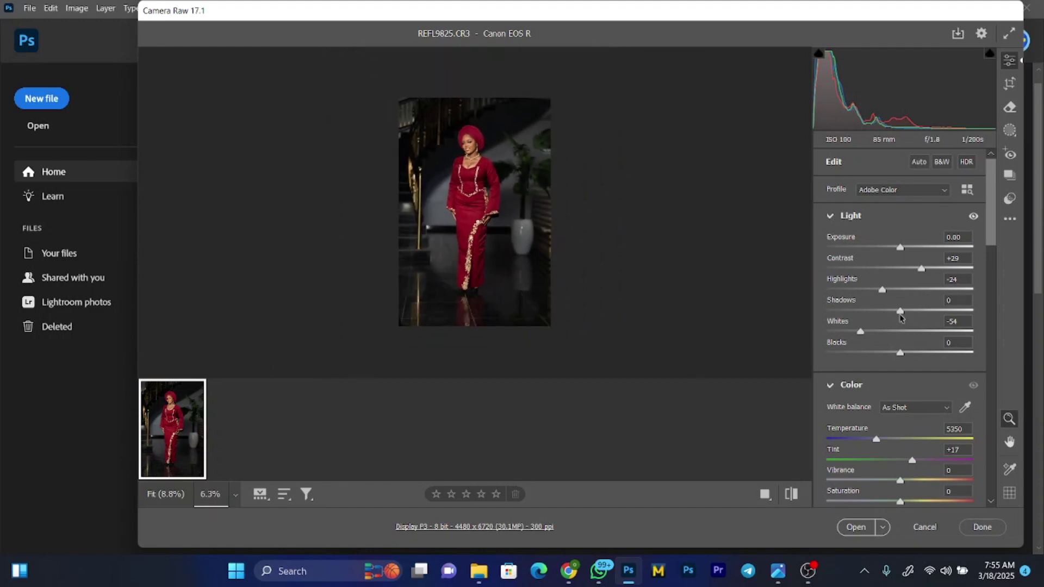
drag(902, 313, 932, 314)
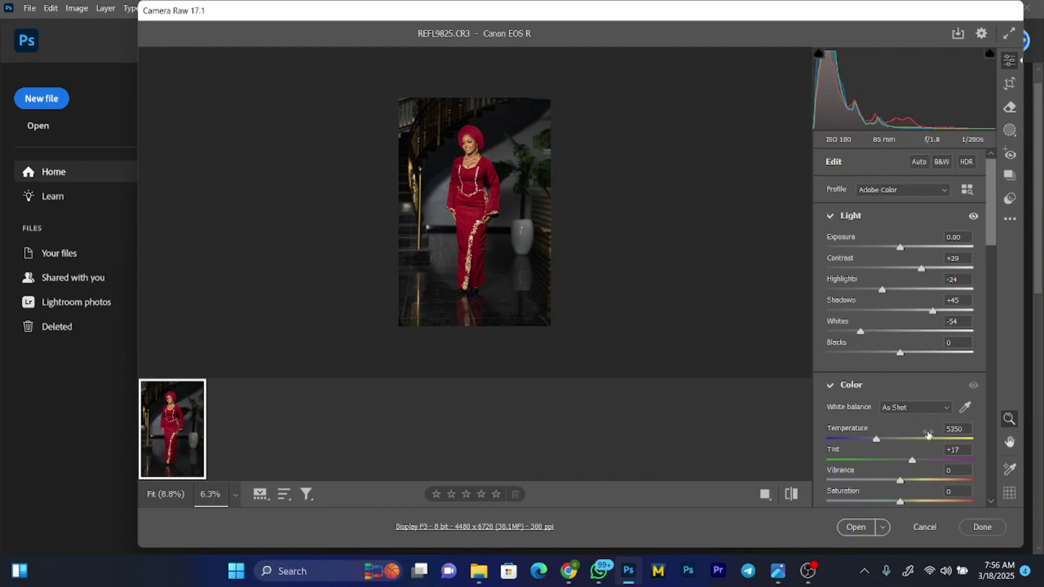
drag(990, 242, 988, 280)
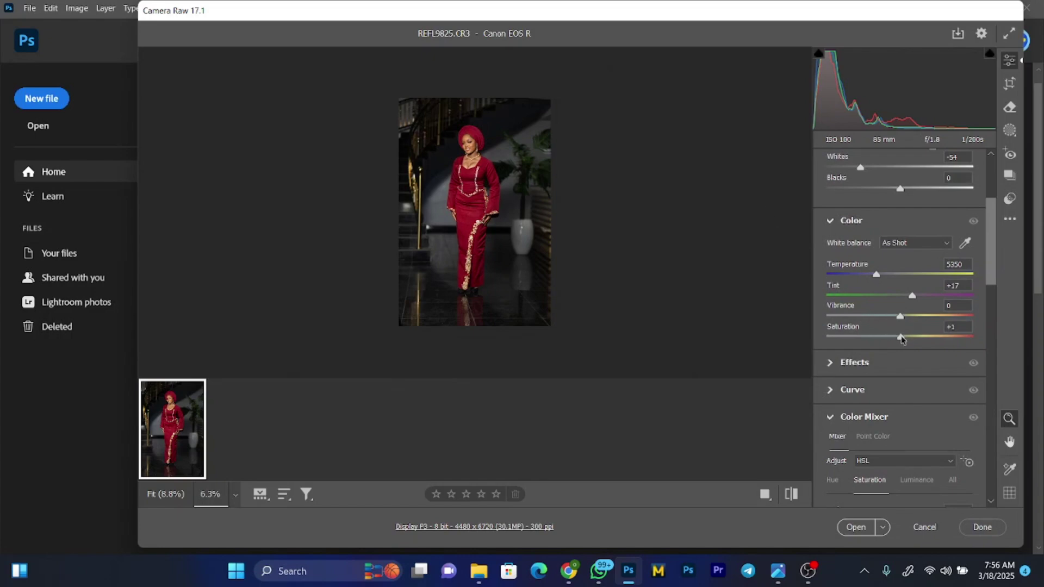
- Raise the portrait's Saturation to +14
drag(900, 339, 908, 338)
scroll(472, 147, up, 5)
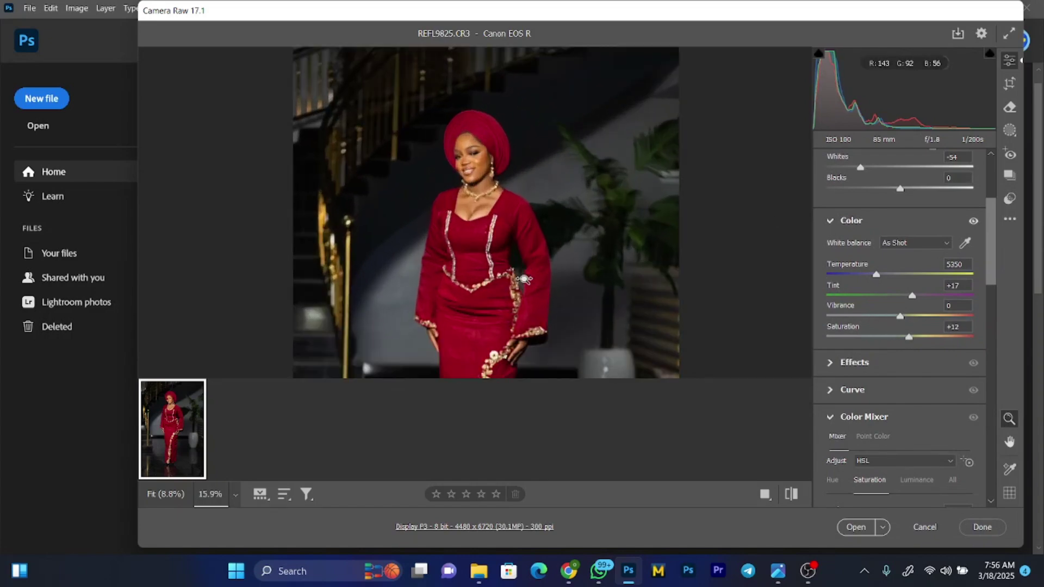
scroll(523, 279, up, 4)
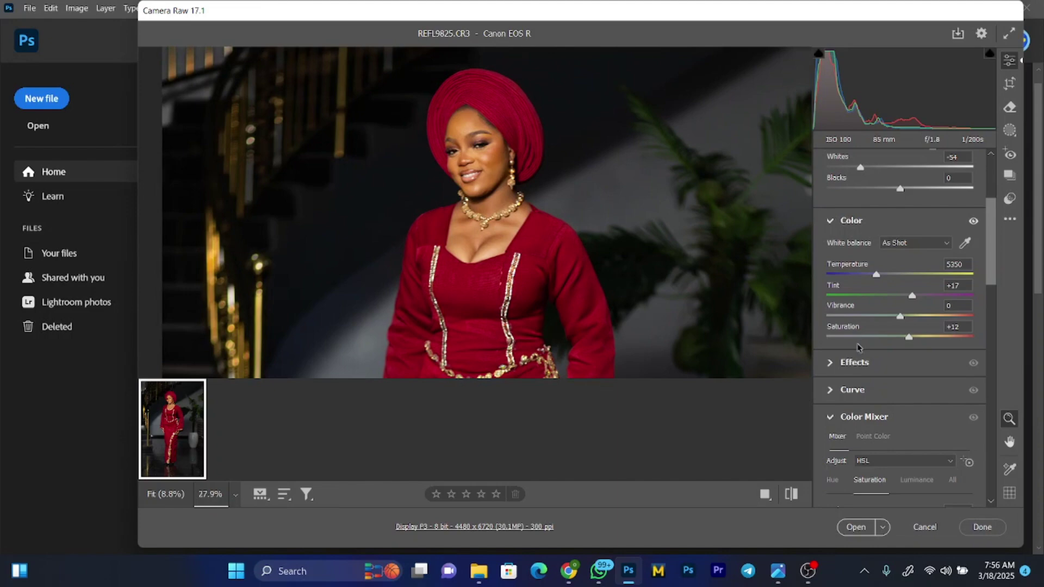
drag(907, 338, 909, 338)
key(ctrl+minus)
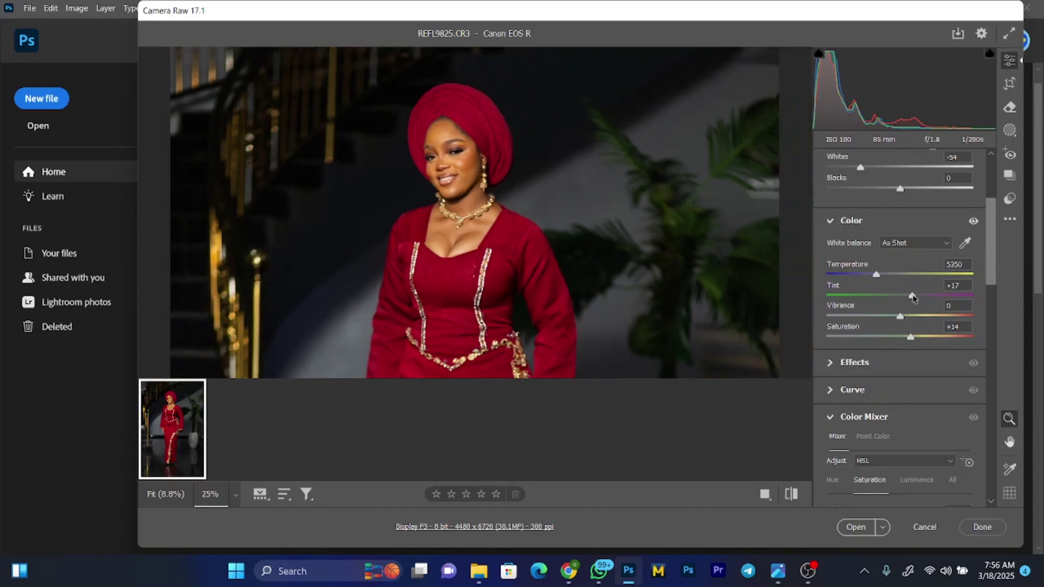
- Shift Tint to +30 toward magenta and compare the edit with the original
drag(912, 296, 922, 298)
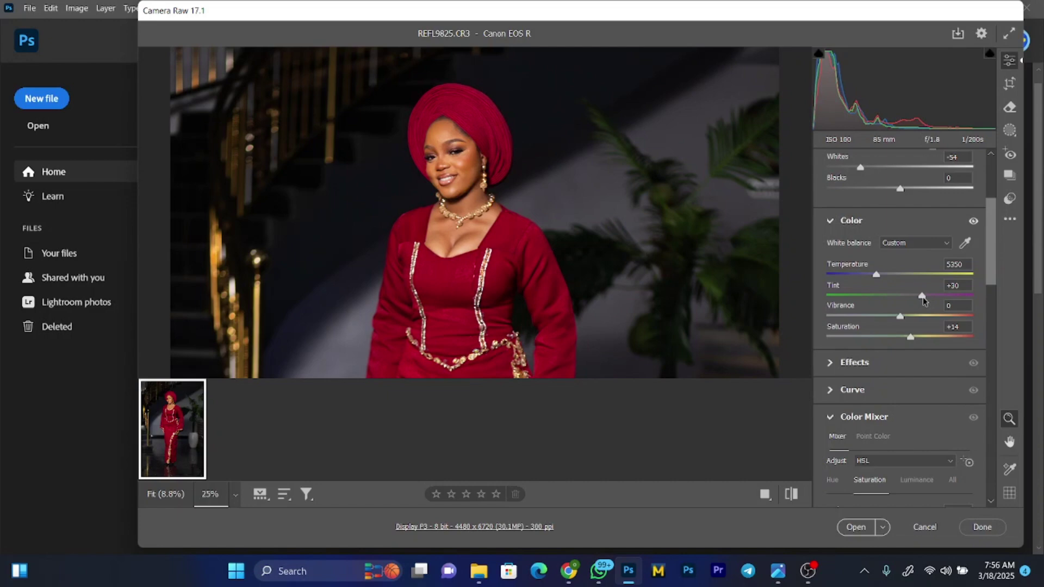
key(ctrl+minus)
key(ctrl+minus)
key(ctrl+plus)
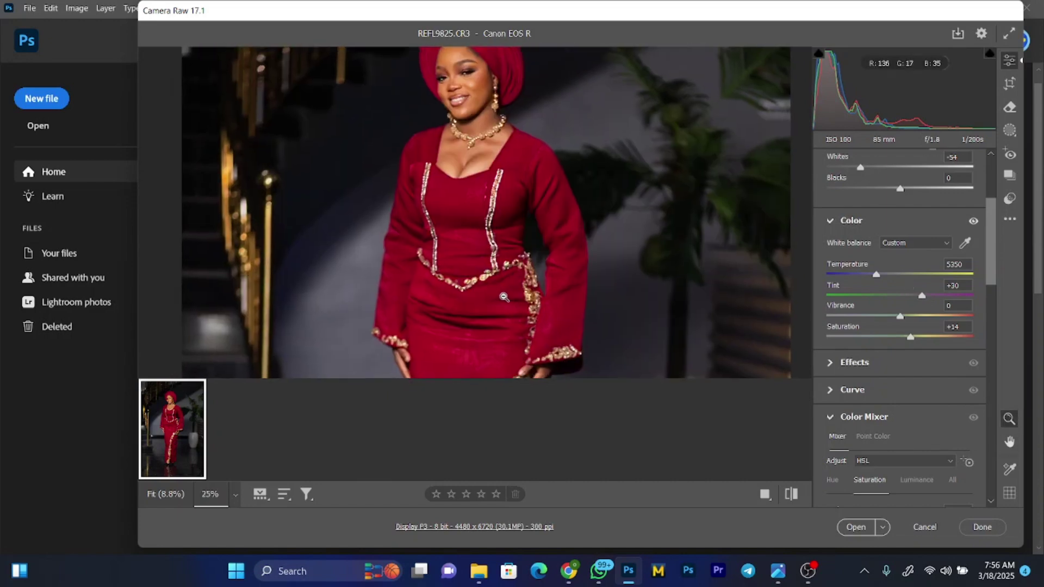
key(backslash)
key(backslash)
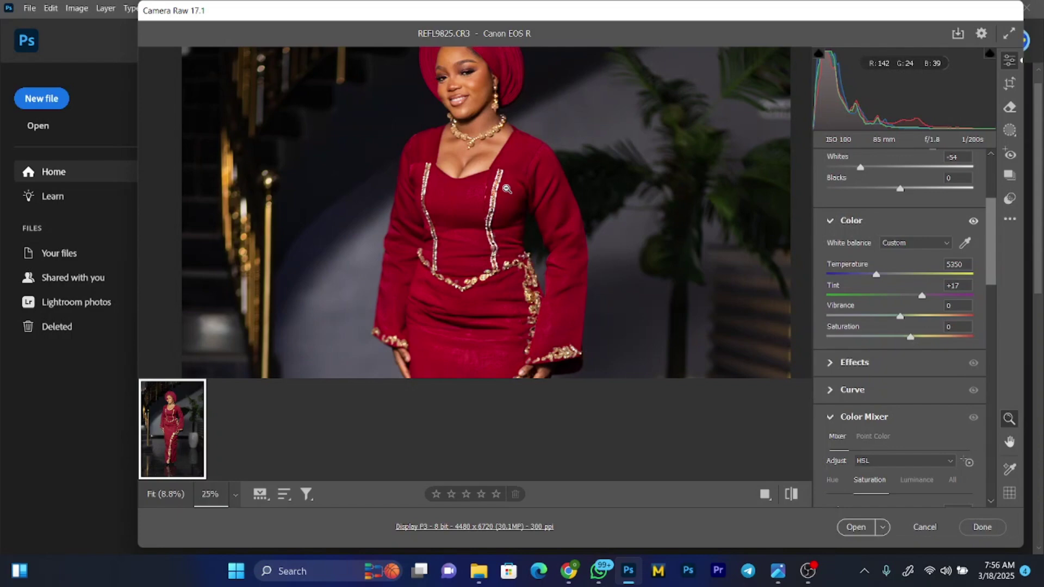
key(ctrl+0)
key(ctrl+minus)
key(ctrl+minus)
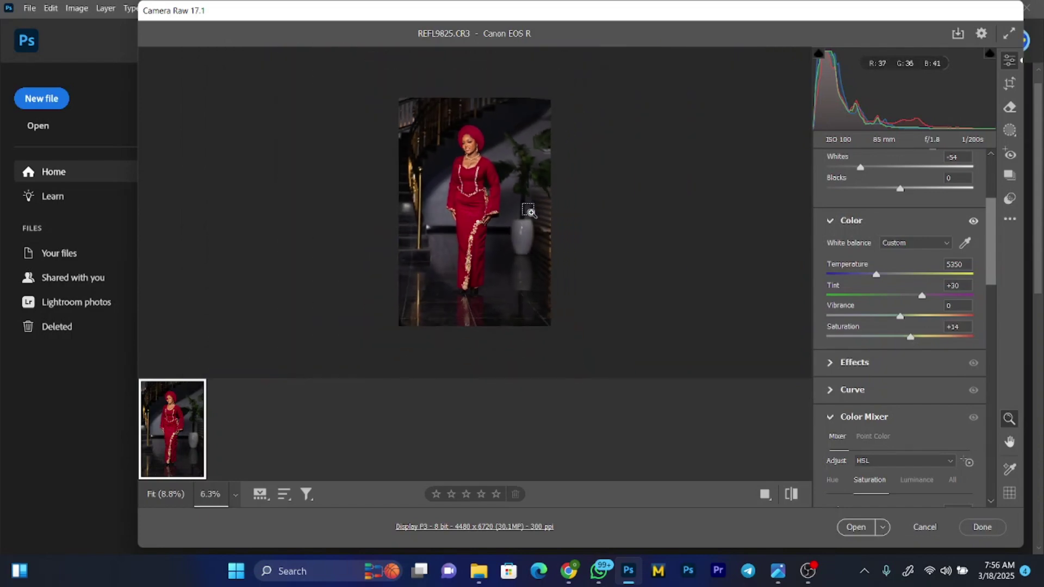
key(ctrl+plus)
key(ctrl+minus)
- In HSL Saturation, set Reds +7, Oranges +13, Yellows +34, Greens +32 and Aquas +28
drag(990, 267, 989, 306)
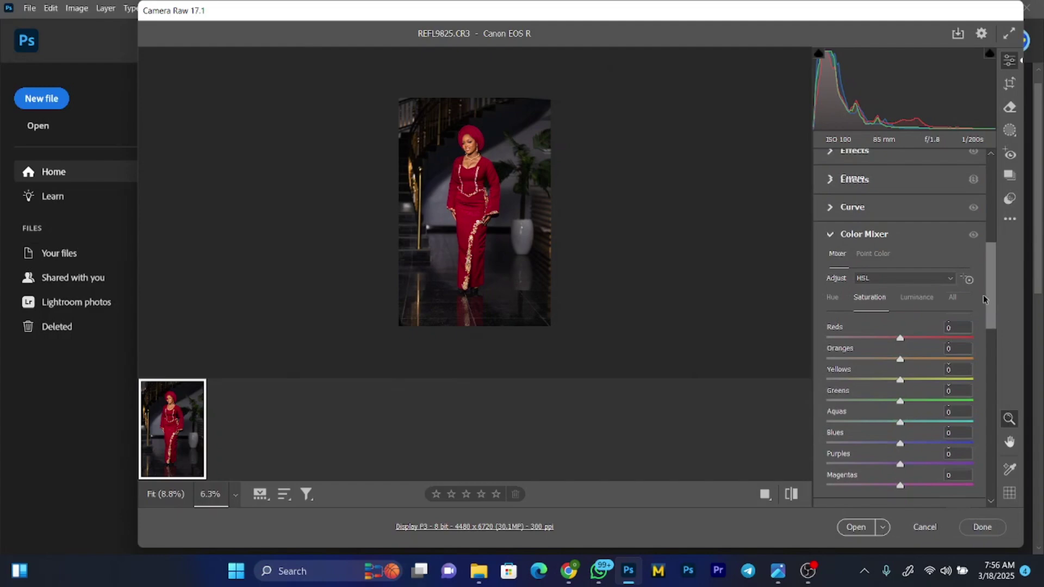
drag(459, 148, 562, 290)
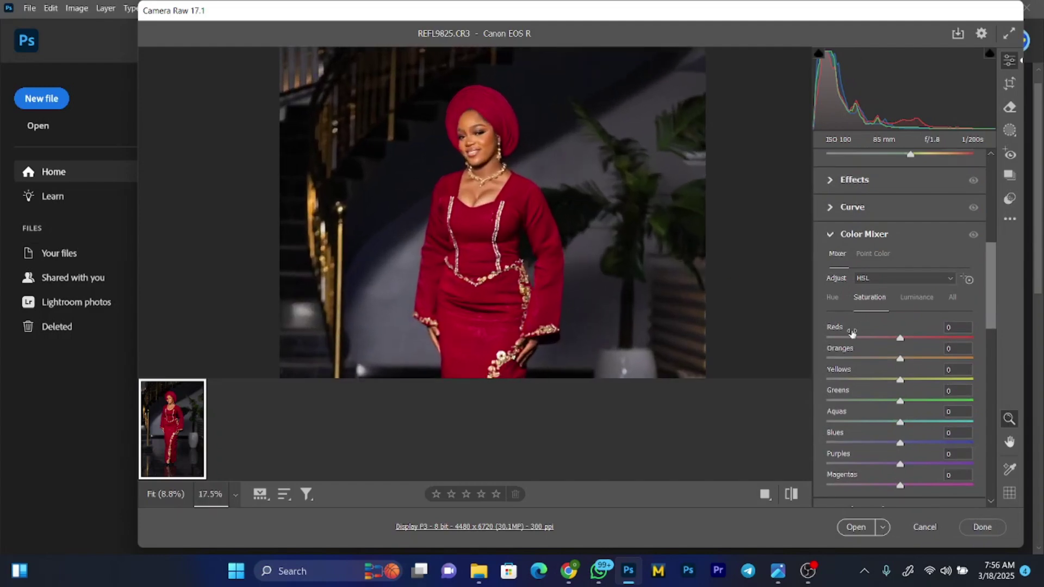
drag(900, 359, 904, 363)
drag(907, 367, 909, 362)
key(ctrl+minus)
key(ctrl+minus)
key(ctrl+plus)
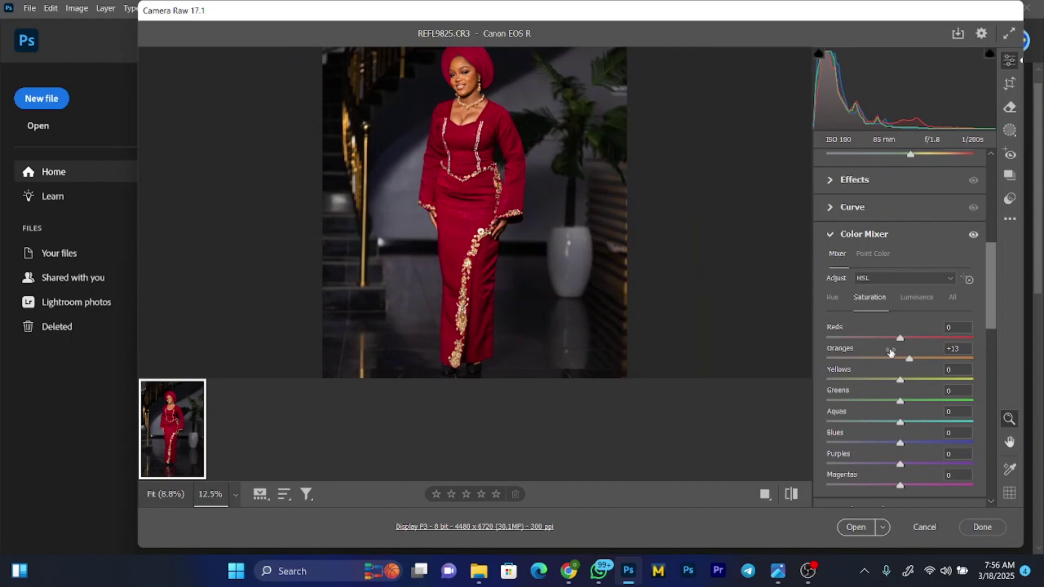
drag(899, 338, 904, 338)
drag(899, 379, 917, 424)
key(ctrl+minus)
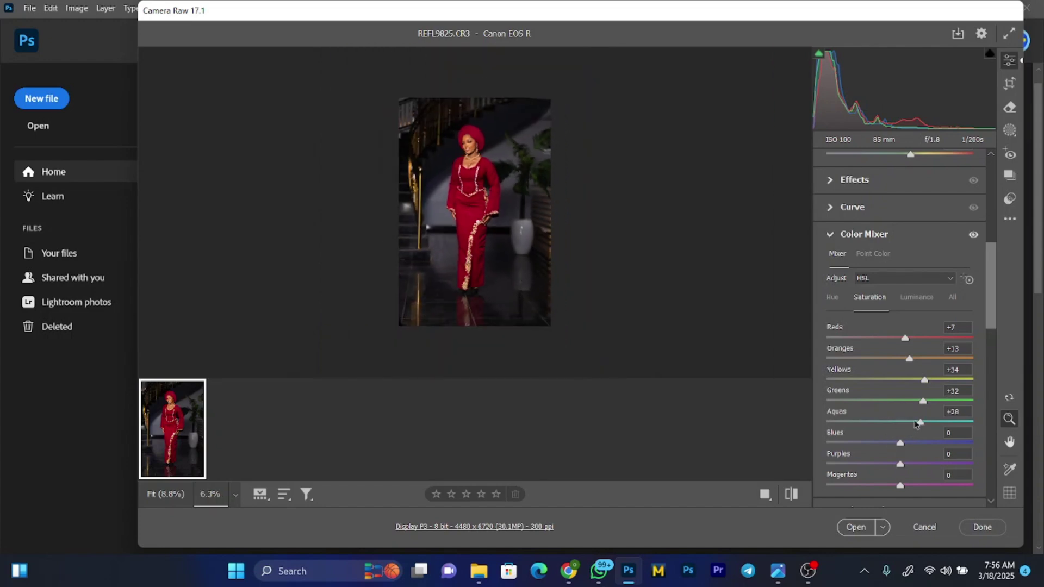
key(ctrl+plus)
key(ctrl+minus)
- Open the edited REFL9825.CR3 in Photoshop and dismiss the Retouch4me panel
click(858, 527)
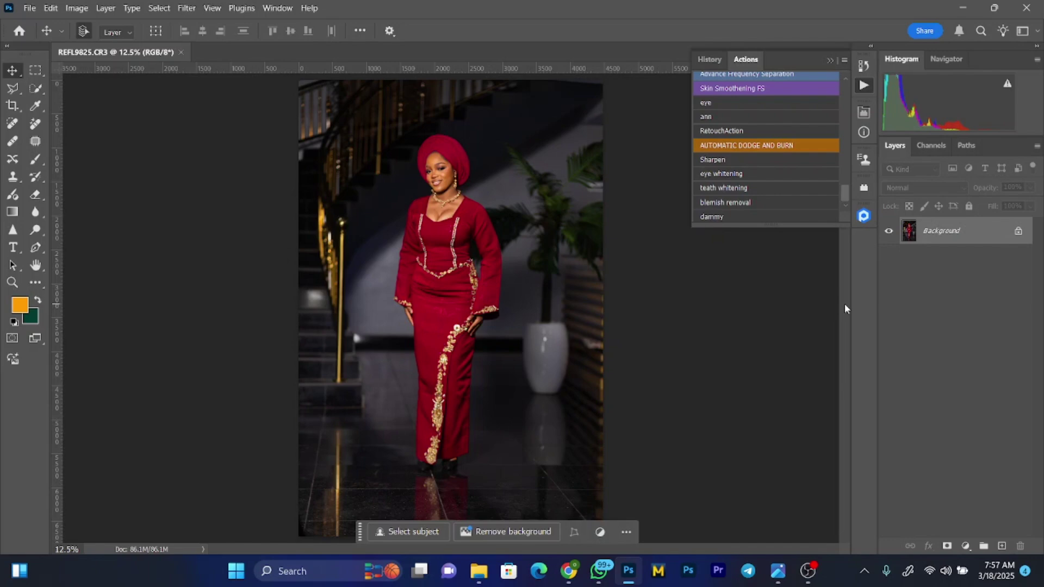
click(863, 216)
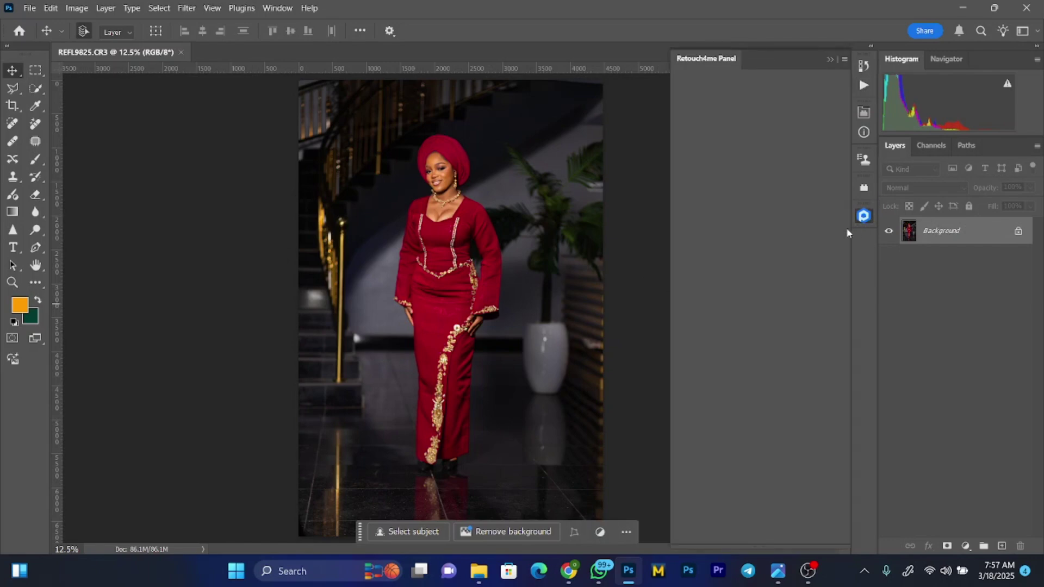
click(829, 60)
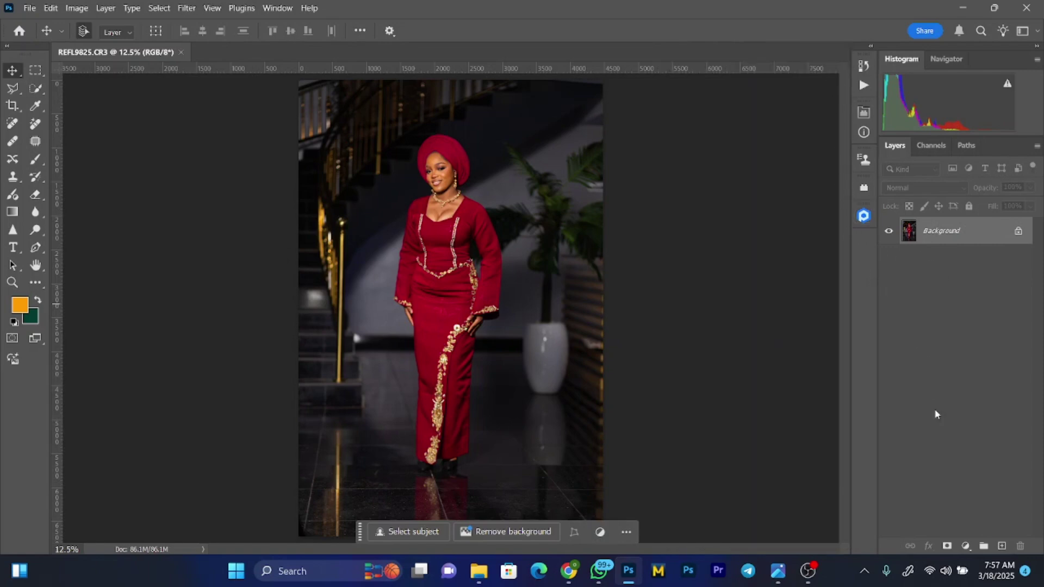
click(965, 546)
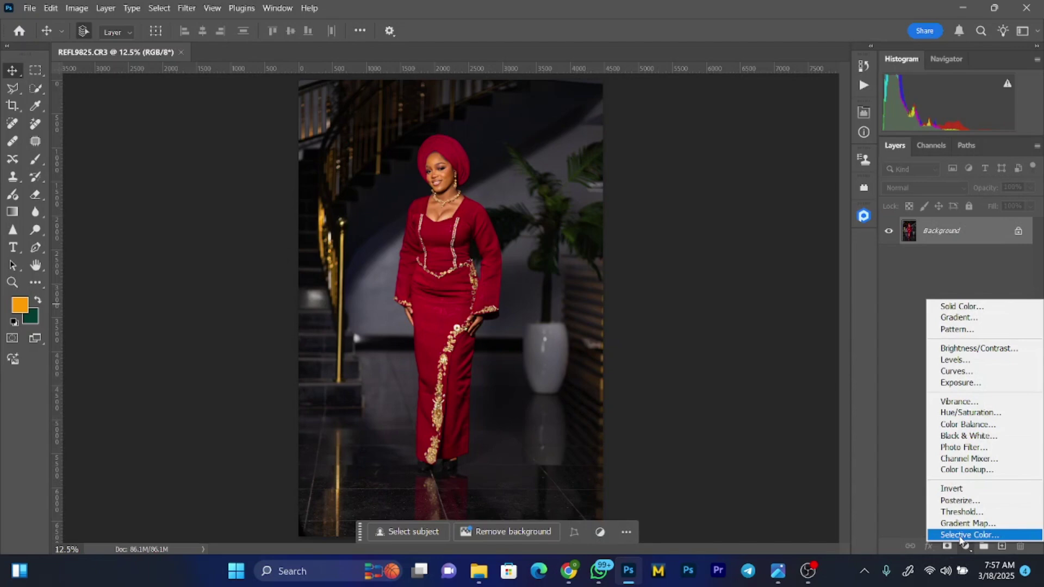
- Add a Selective Color layer and set its Blacks to Magenta +1, Yellow -8
click(959, 536)
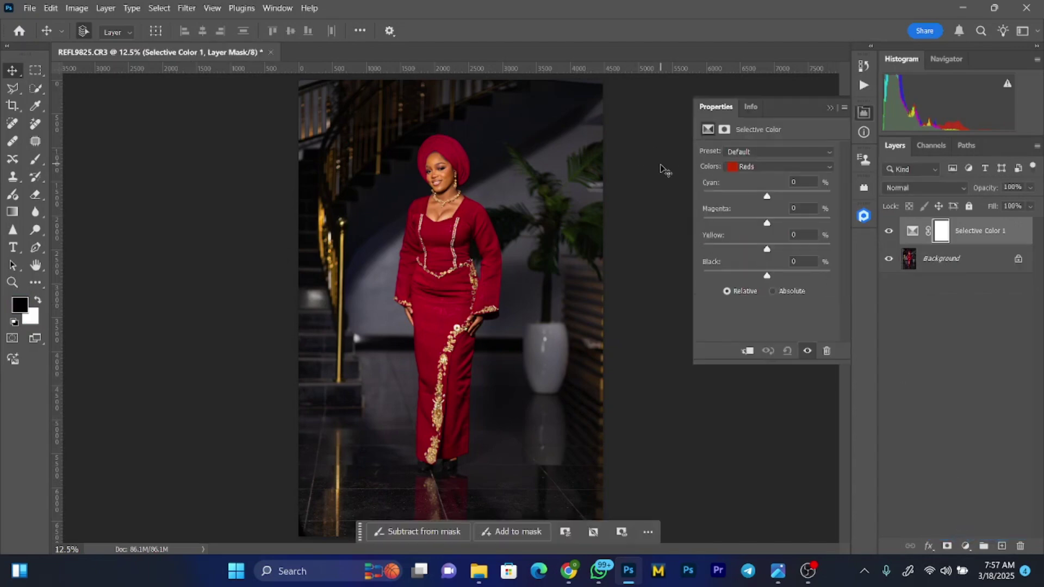
click(765, 165)
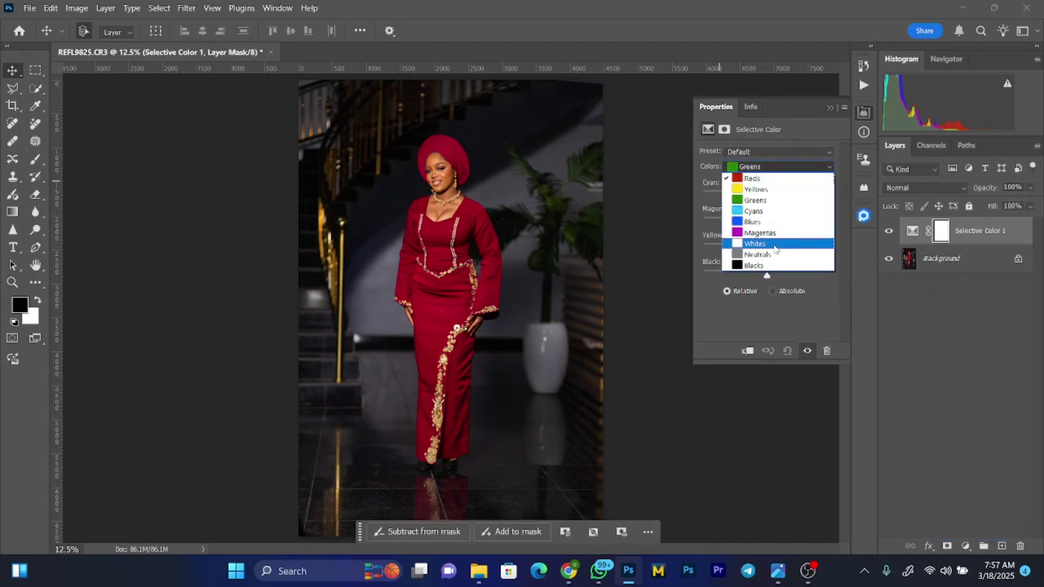
click(758, 261)
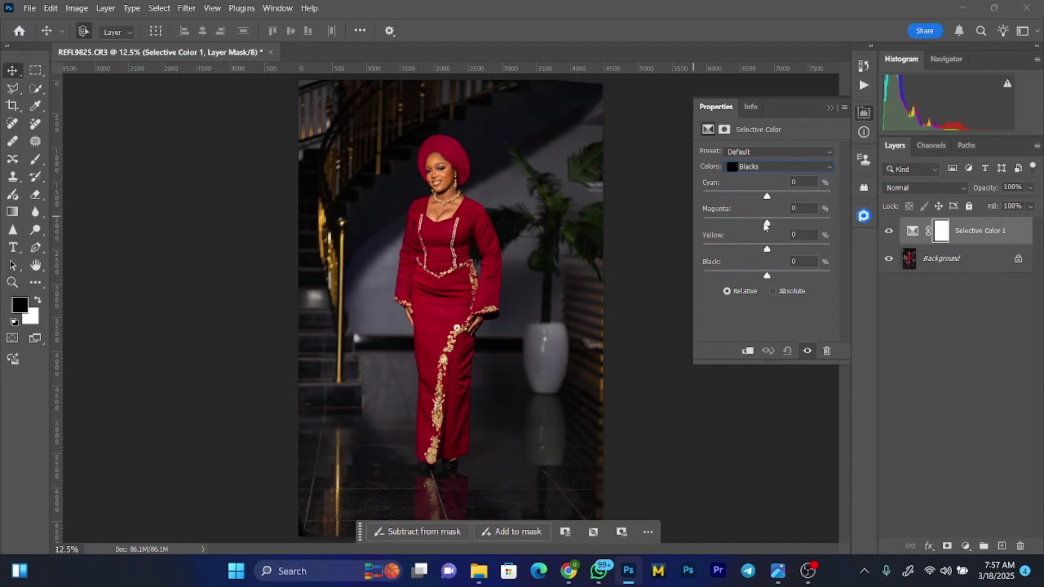
drag(765, 224, 771, 223)
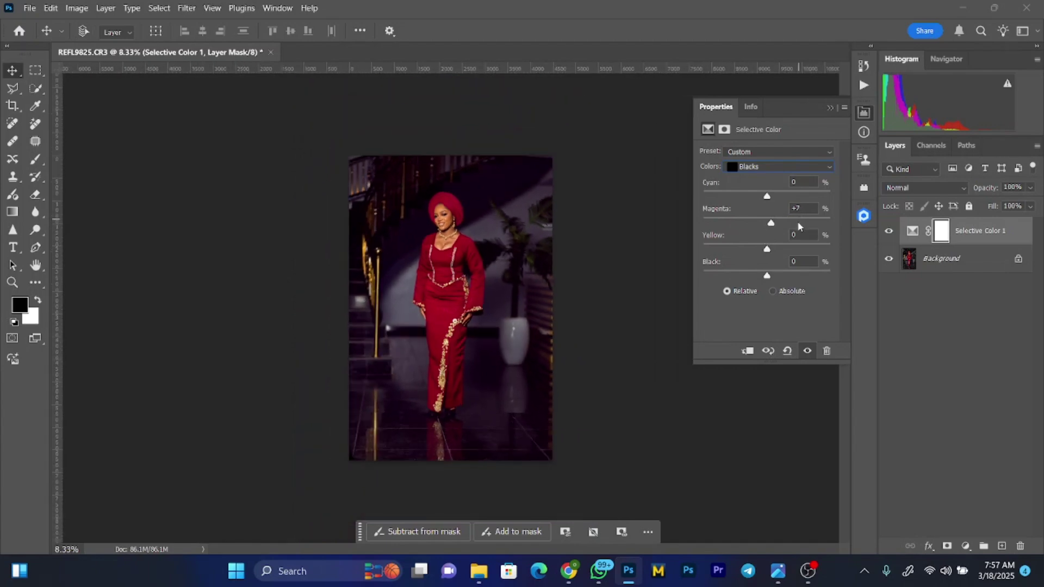
key(ctrl+plus)
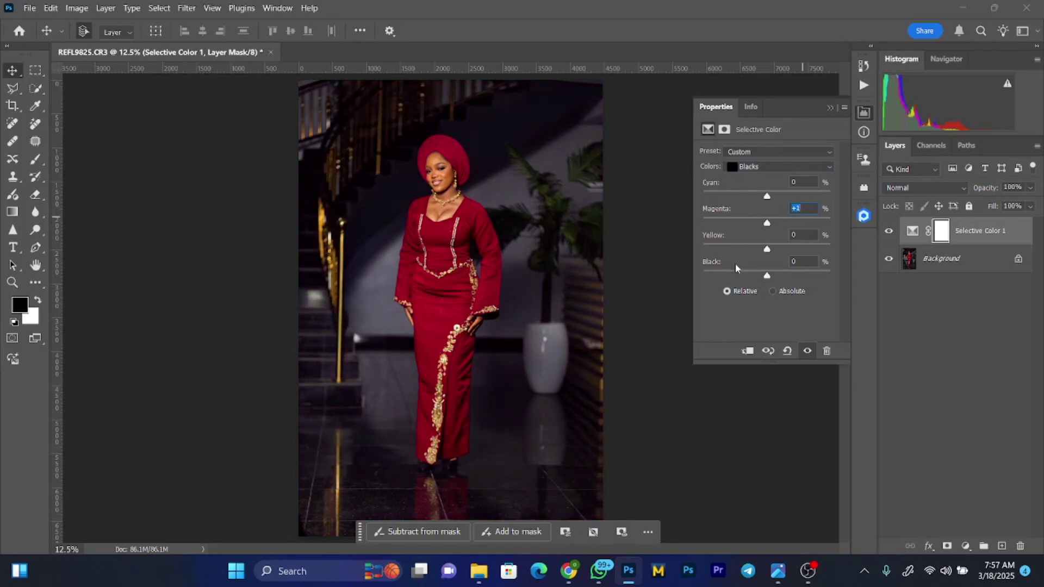
drag(767, 251, 762, 251)
- Hide the Selective Color layer to compare the photo against the original
key(ctrl+minus)
key(ctrl+plus)
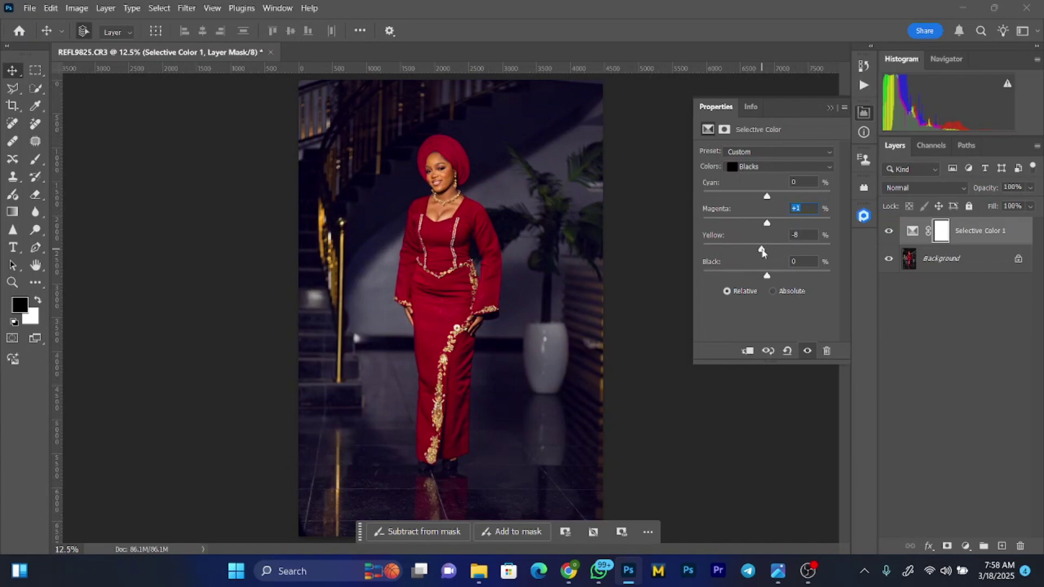
key(ctrl+minus)
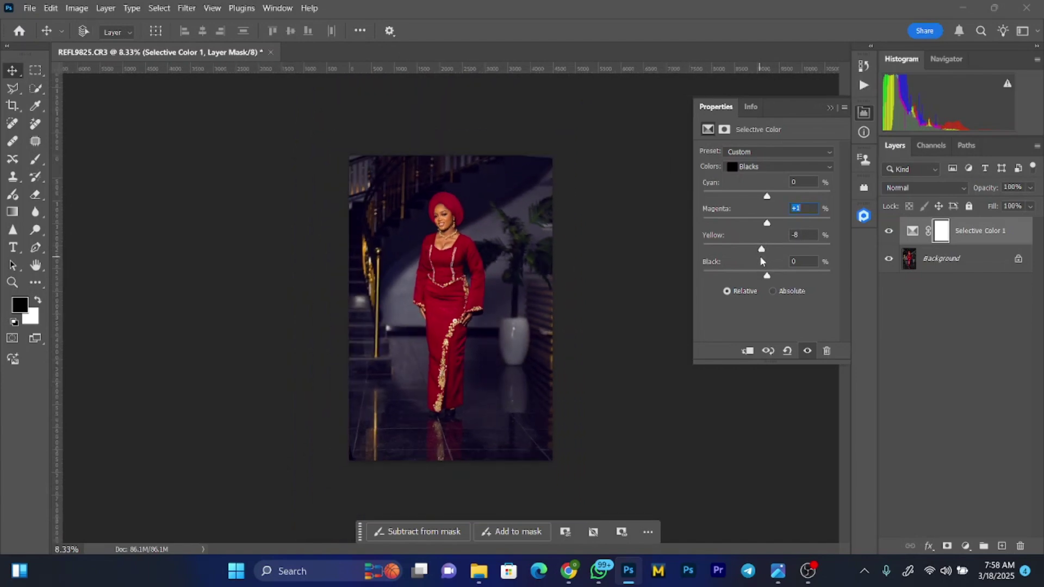
key(ctrl+plus)
key(ctrl+minus)
click(889, 233)
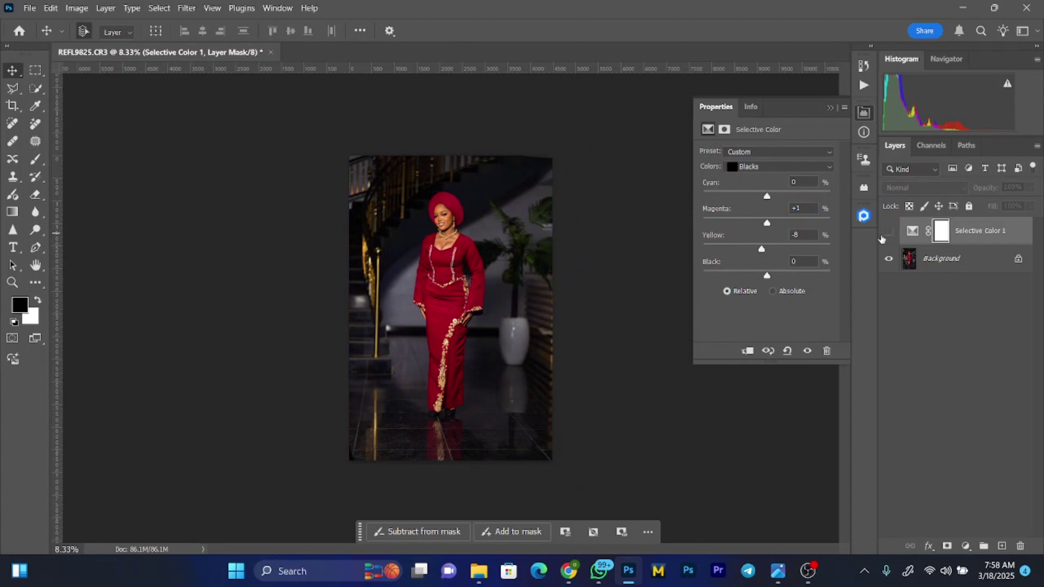
key(ctrl+plus)
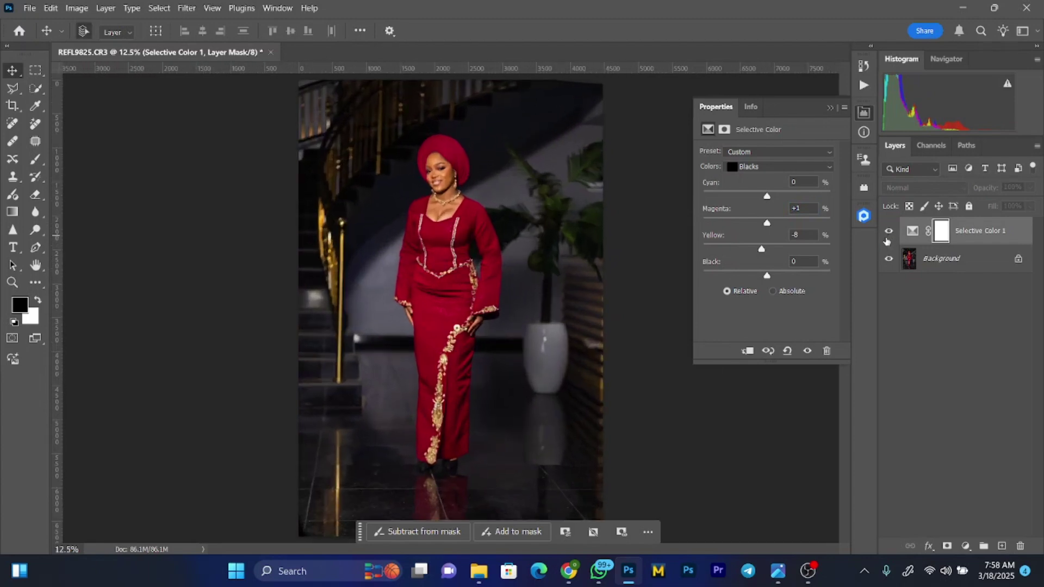
key(ctrl+minus)
key(ctrl+plus)
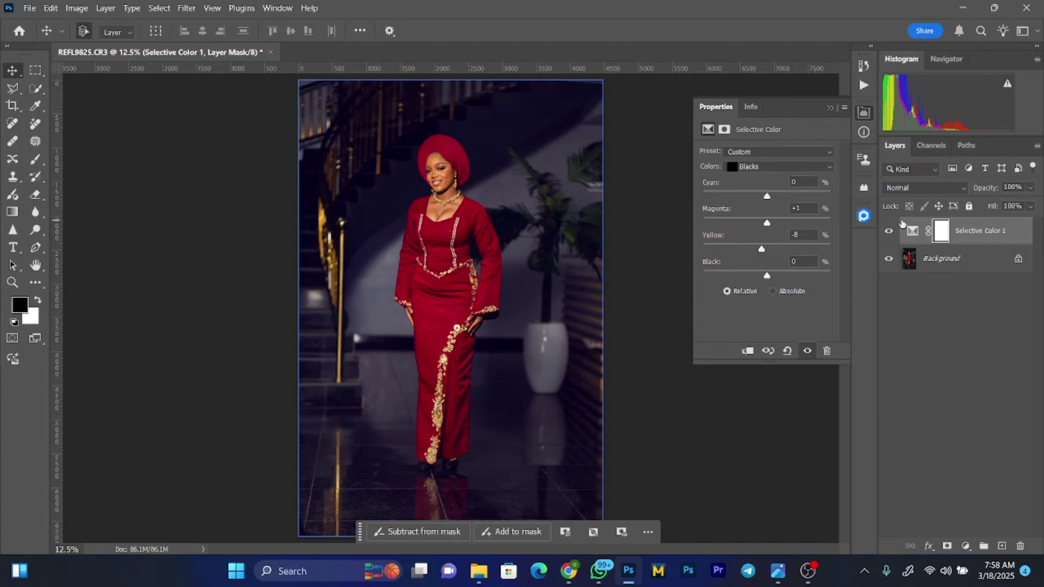
key(ctrl+minus)
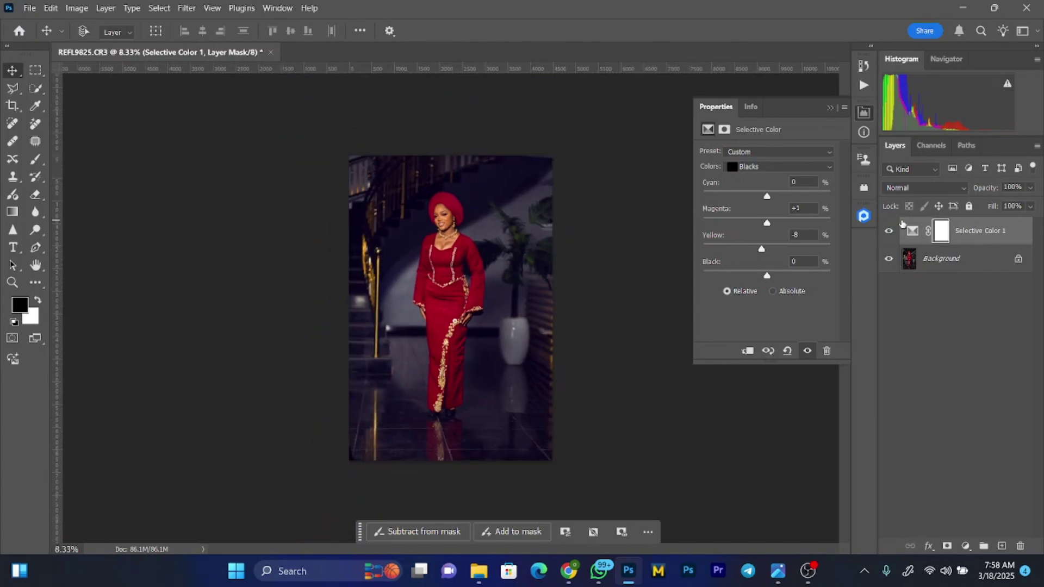
key(ctrl+plus)
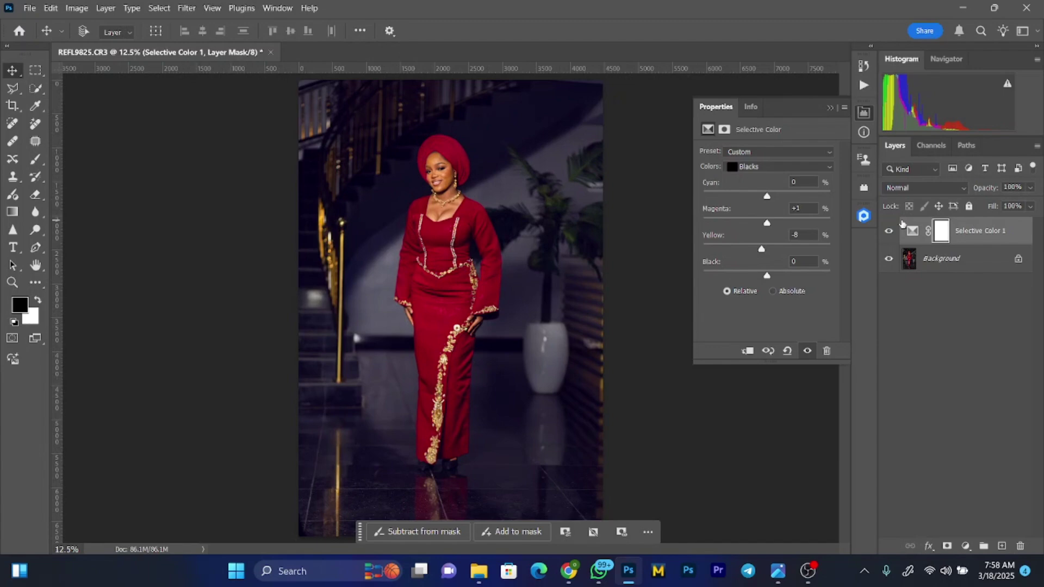
key(ctrl+plus)
key(ctrl+minus)
key(ctrl+minus)
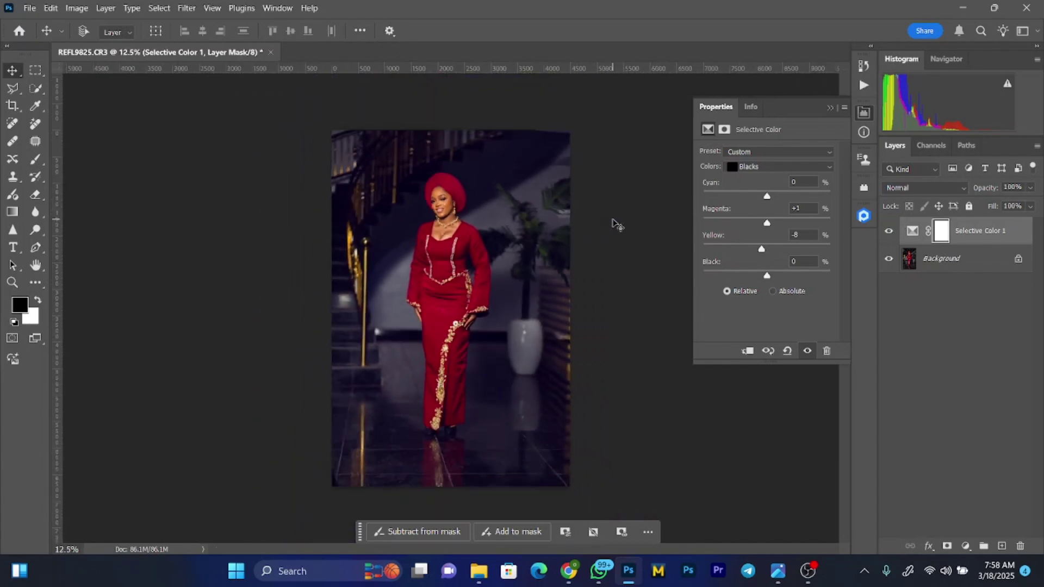
key(ctrl+minus)
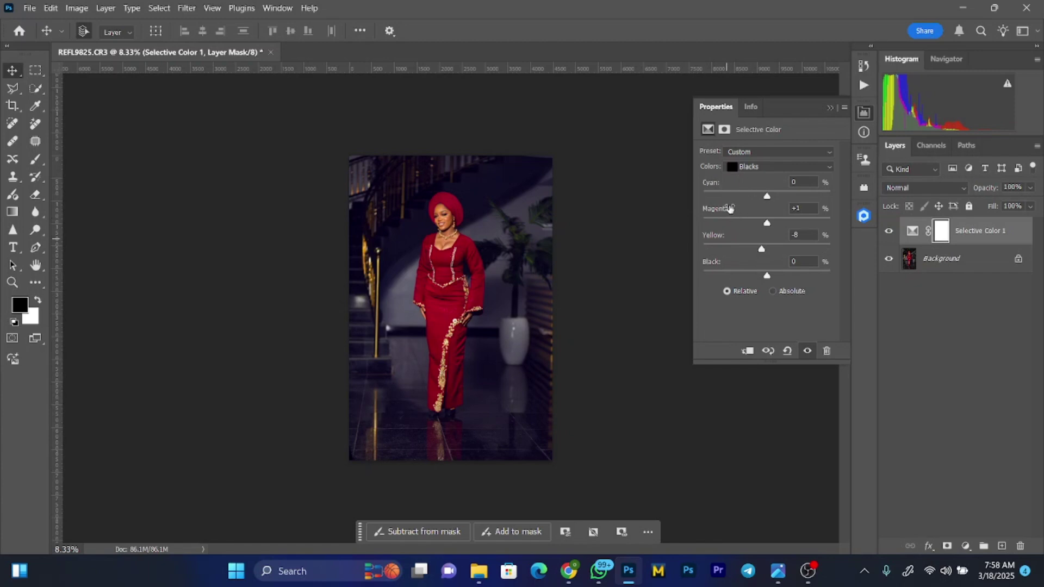
- Switch Selective Color to Reds and set Cyan to -47
click(766, 166)
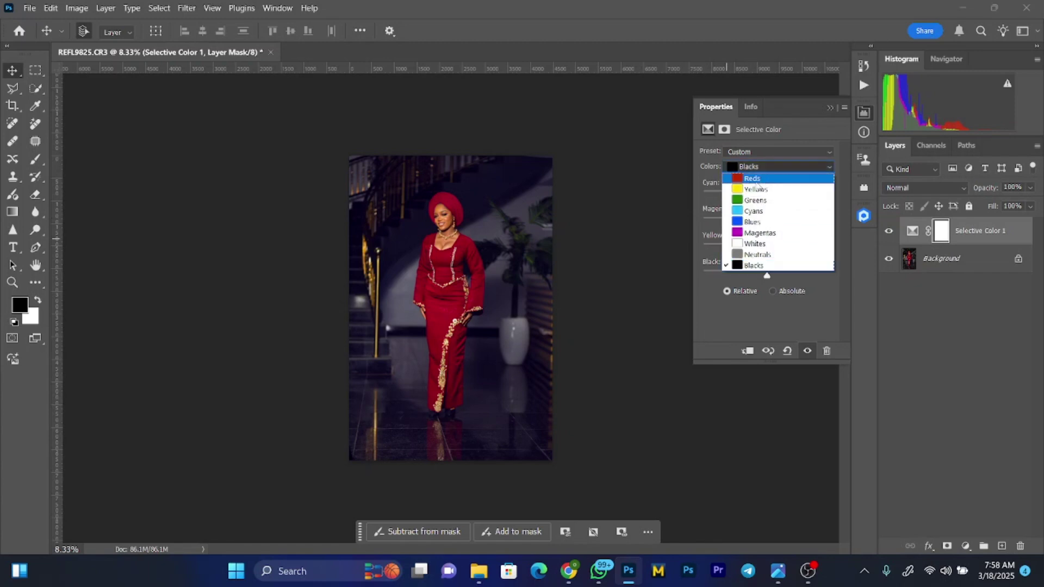
click(753, 180)
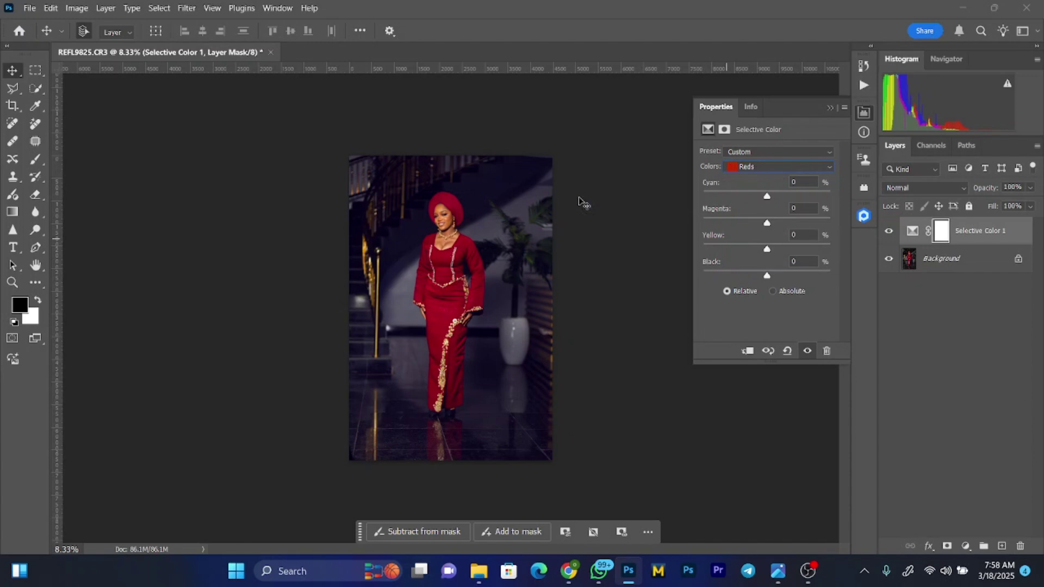
scroll(422, 225, up, 2)
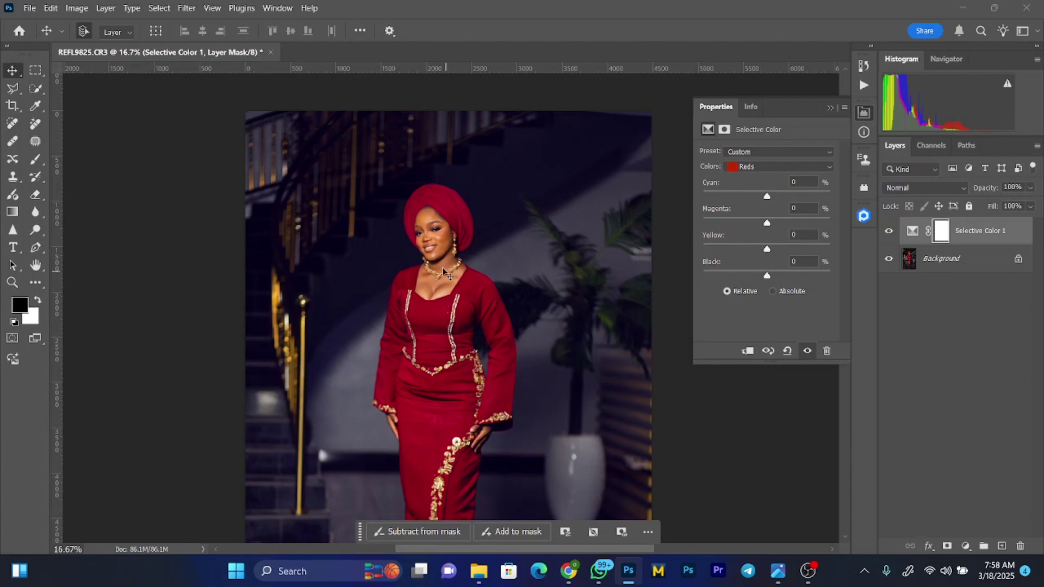
scroll(458, 306, up, 1)
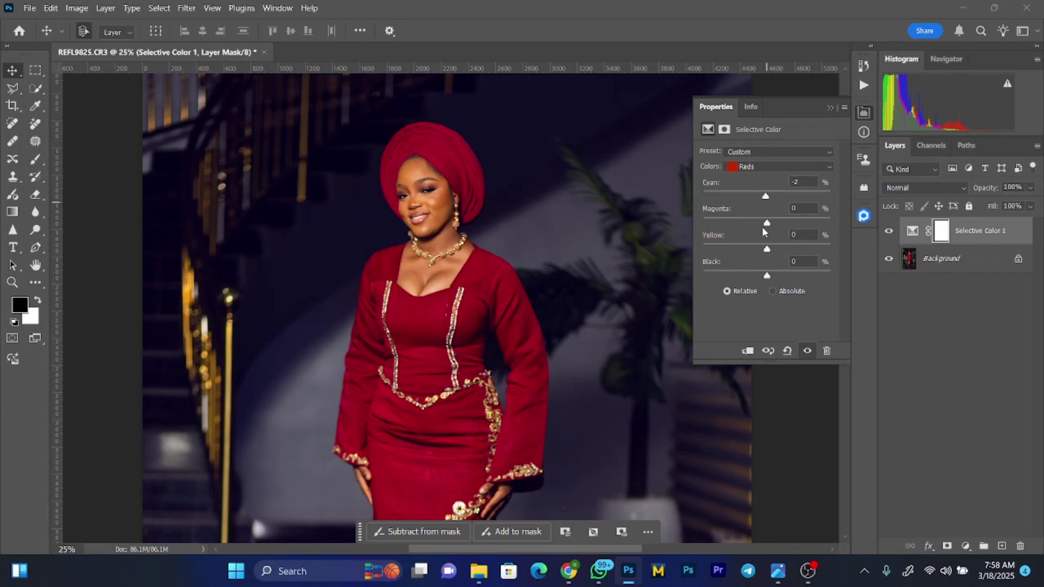
drag(765, 196, 762, 197)
drag(730, 198, 739, 197)
- Toggle Selective Color 1 off and on to compare the brighter red dress
key(ctrl+minus)
key(ctrl+minus)
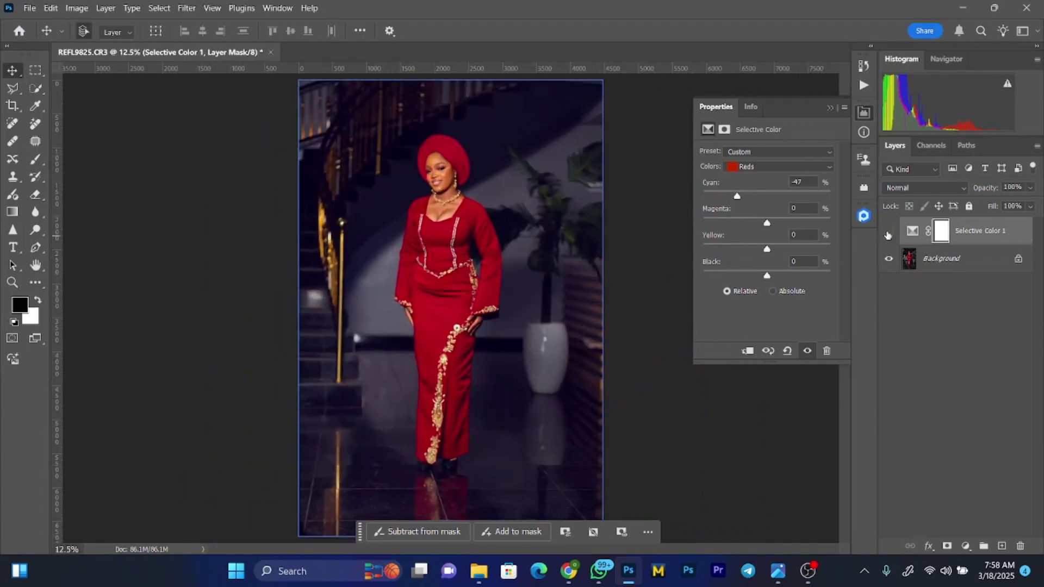
click(888, 231)
click(888, 231)
key(ctrl+minus)
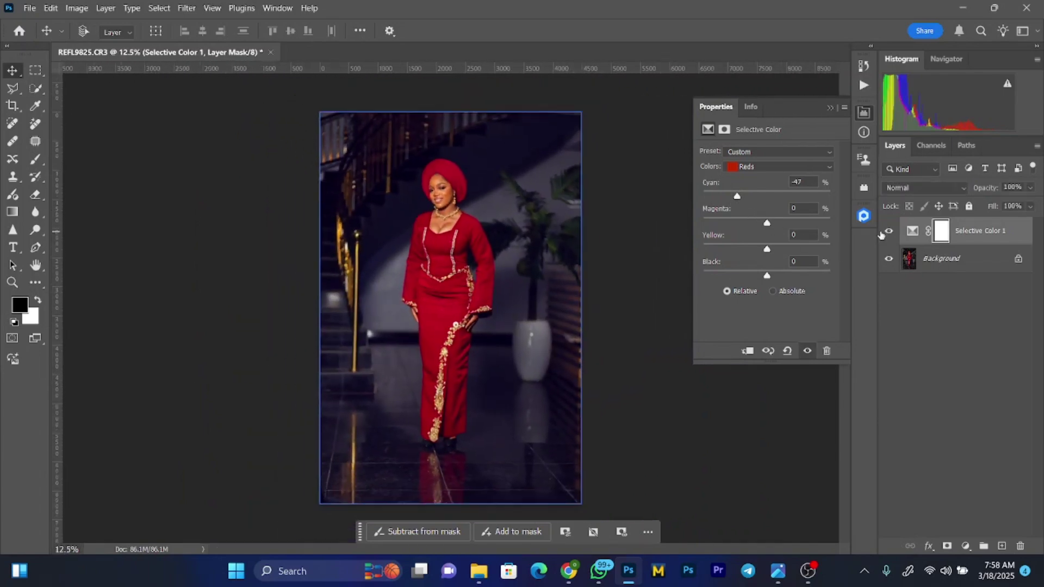
key(ctrl+plus)
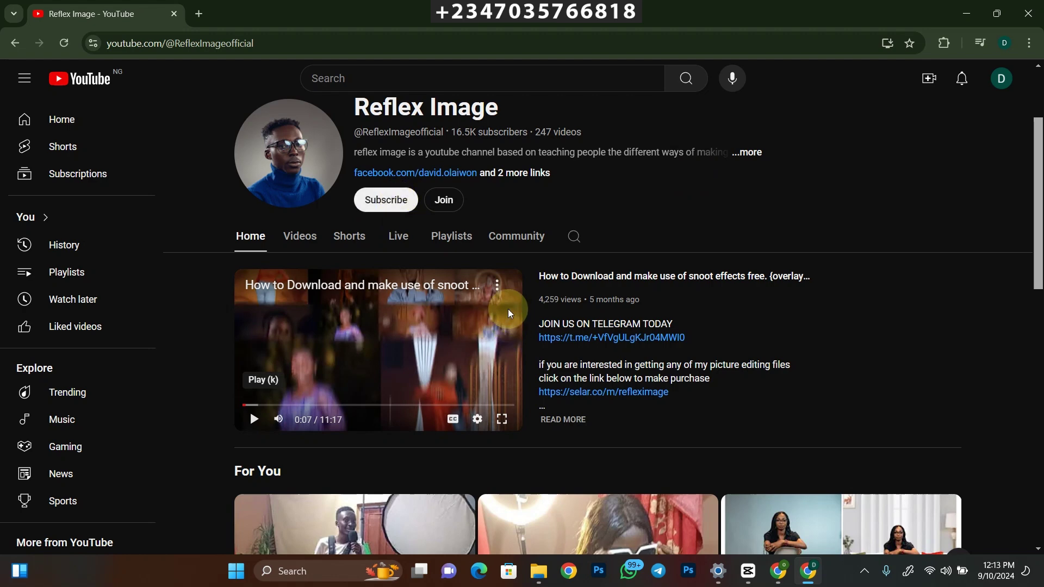
- Subscribe to the Reflex Image channel from its home page
scroll(493, 307, down, 6)
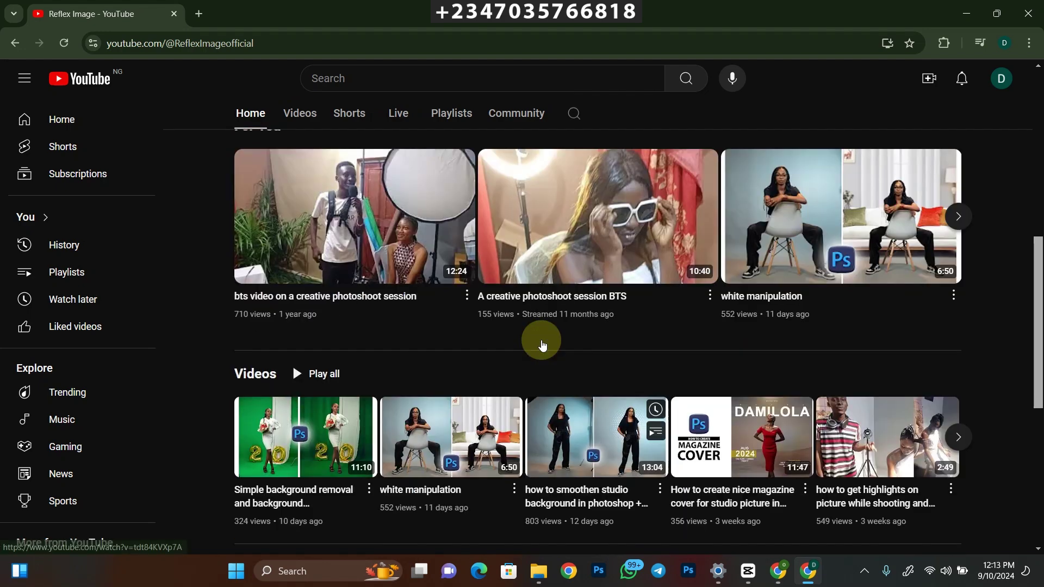
scroll(540, 343, up, 6)
click(386, 267)
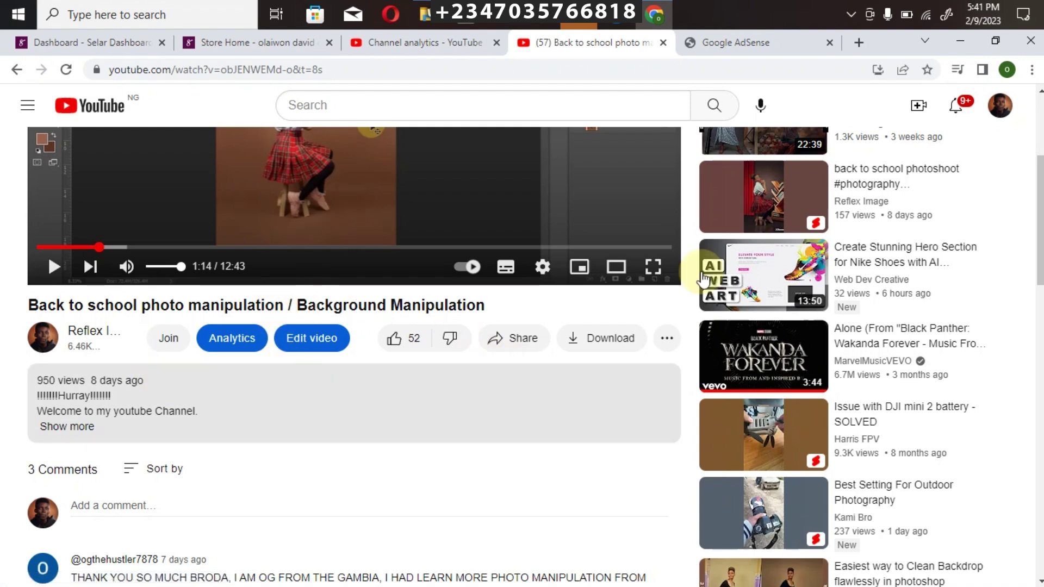
- Expand the video description and scroll to its playlist, Selar, Drive and Fiverr links
scroll(1032, 221, up, 2)
scroll(1032, 221, down, 4)
scroll(338, 333, up, 1)
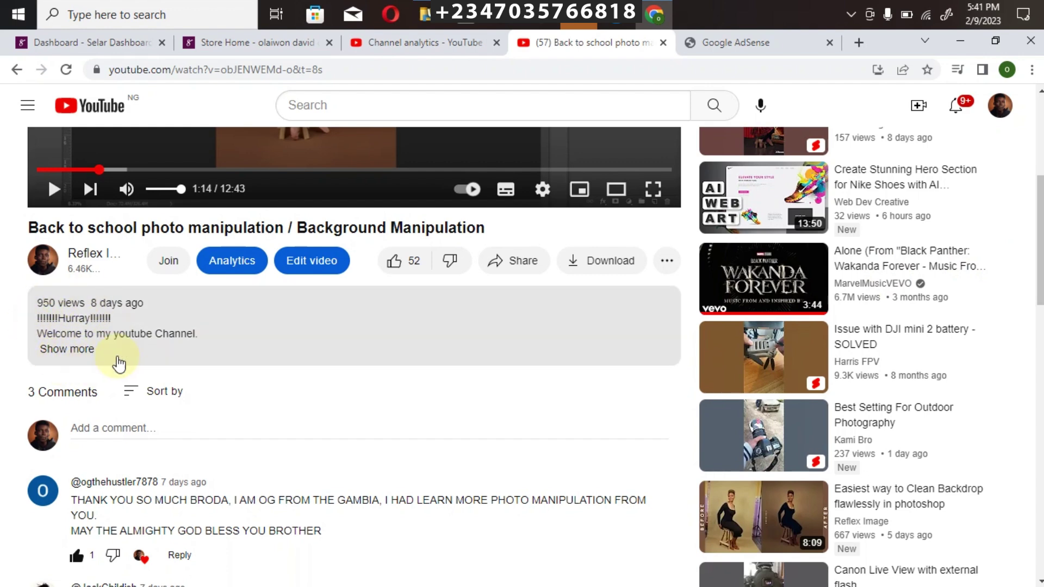
click(66, 351)
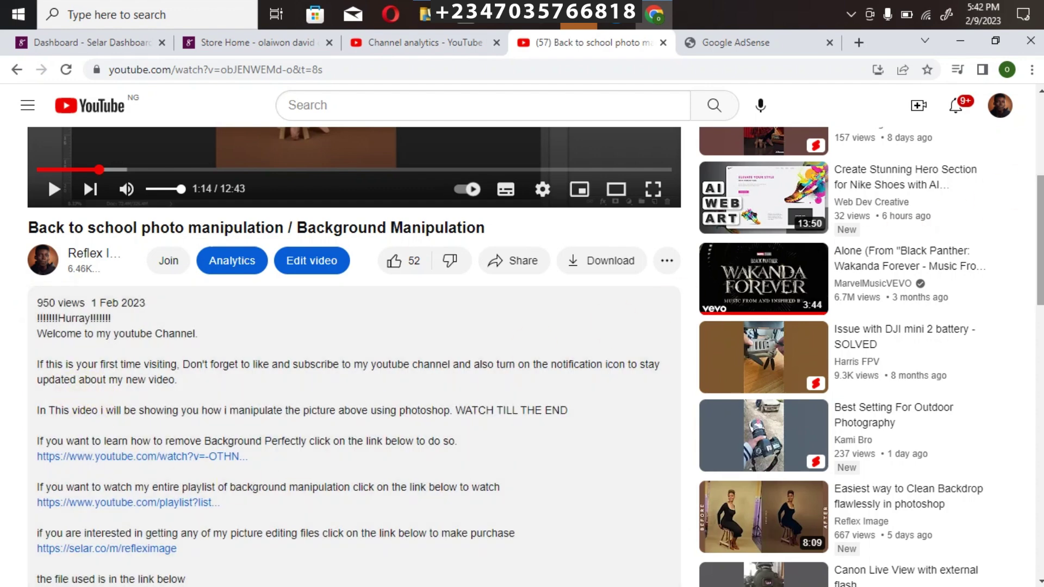
scroll(903, 326, down, 4)
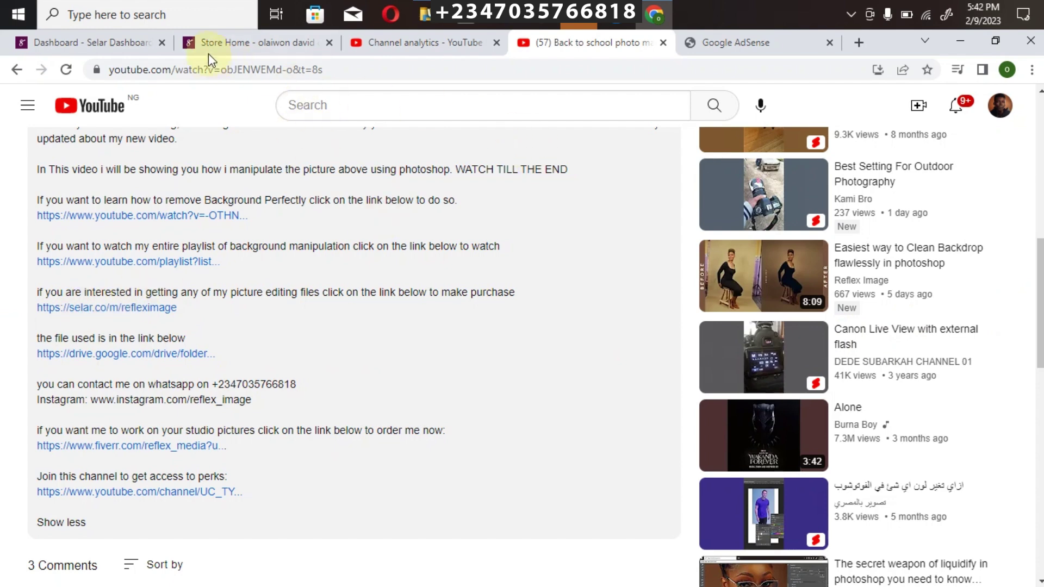
- Open Store Home and browse the editing products like REFLEX PRESETS and SMUDGE BRUSH
click(225, 46)
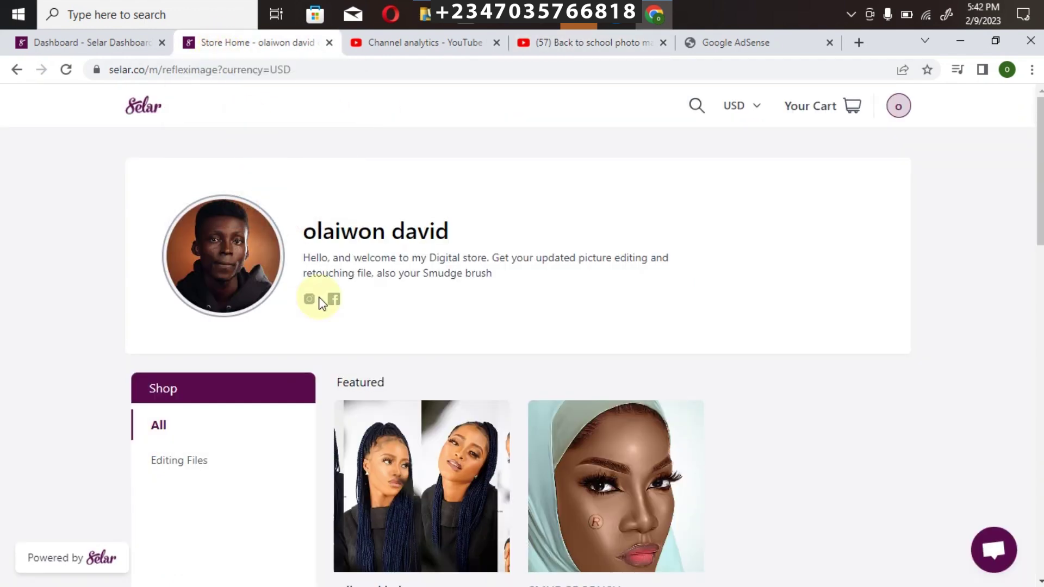
scroll(490, 339, down, 5)
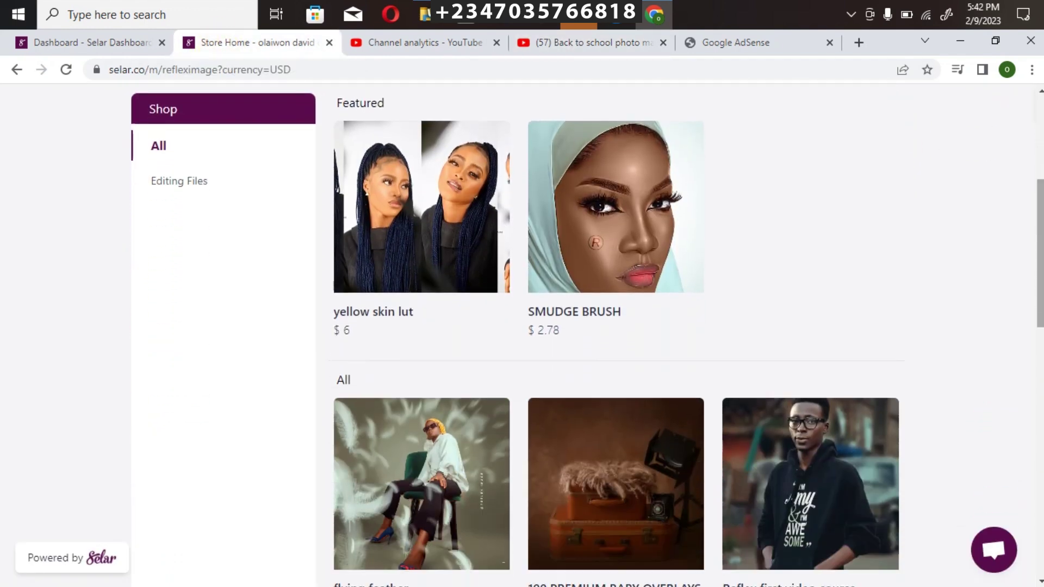
scroll(490, 339, up, 2)
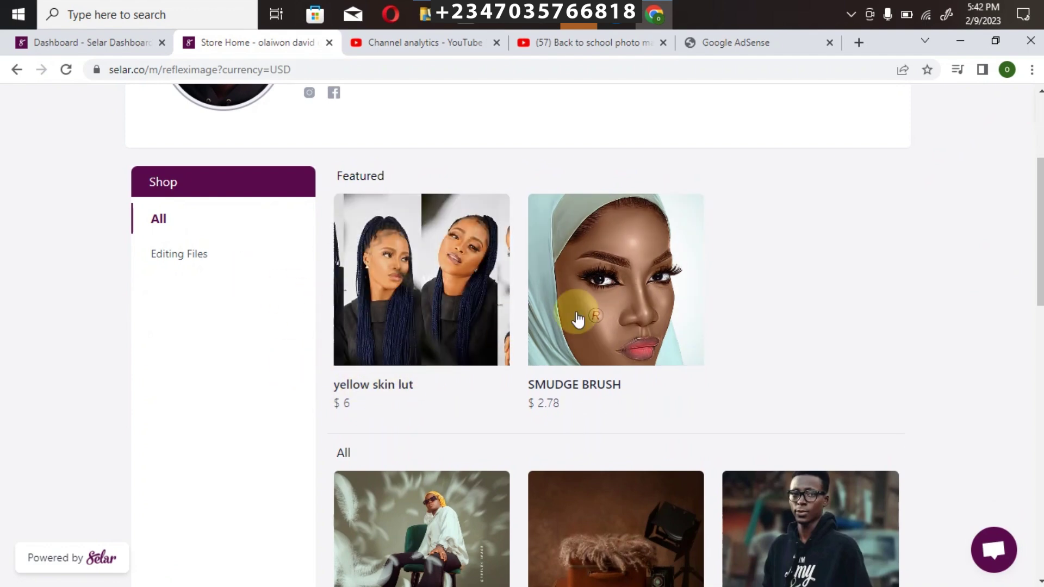
scroll(798, 257, down, 4)
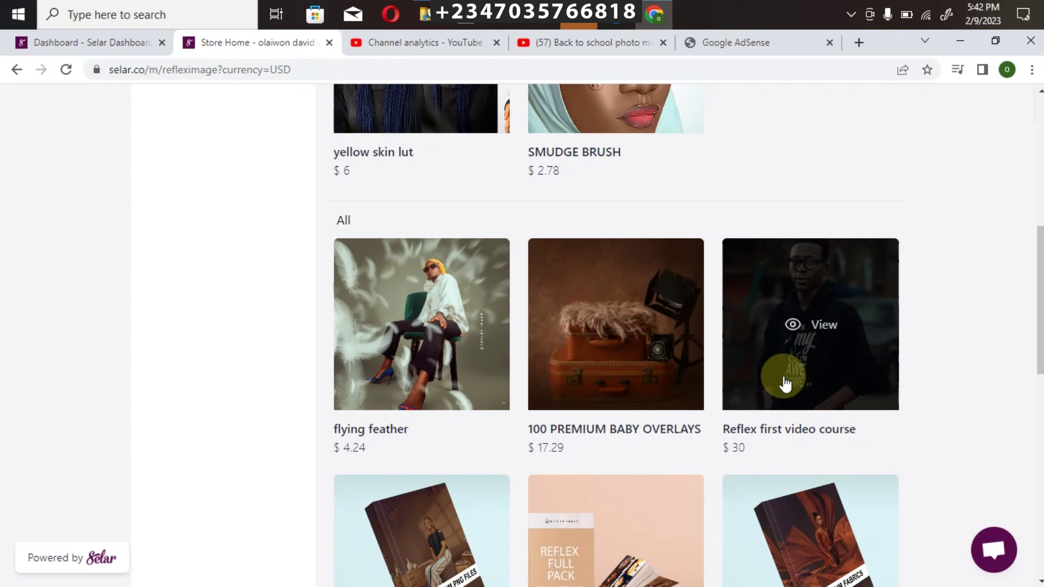
scroll(508, 298, down, 6)
scroll(508, 298, up, 1)
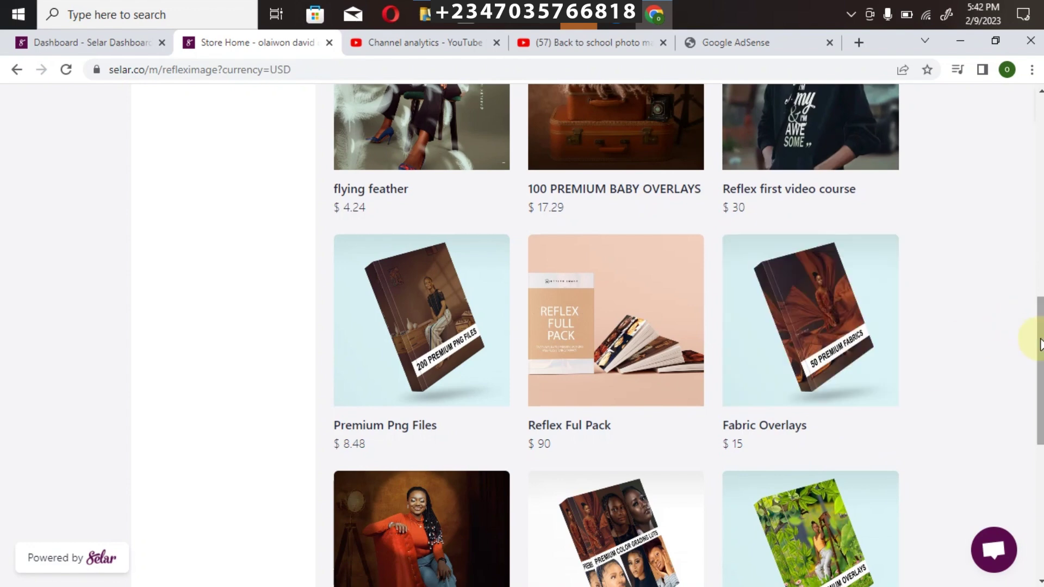
scroll(1021, 375, down, 4)
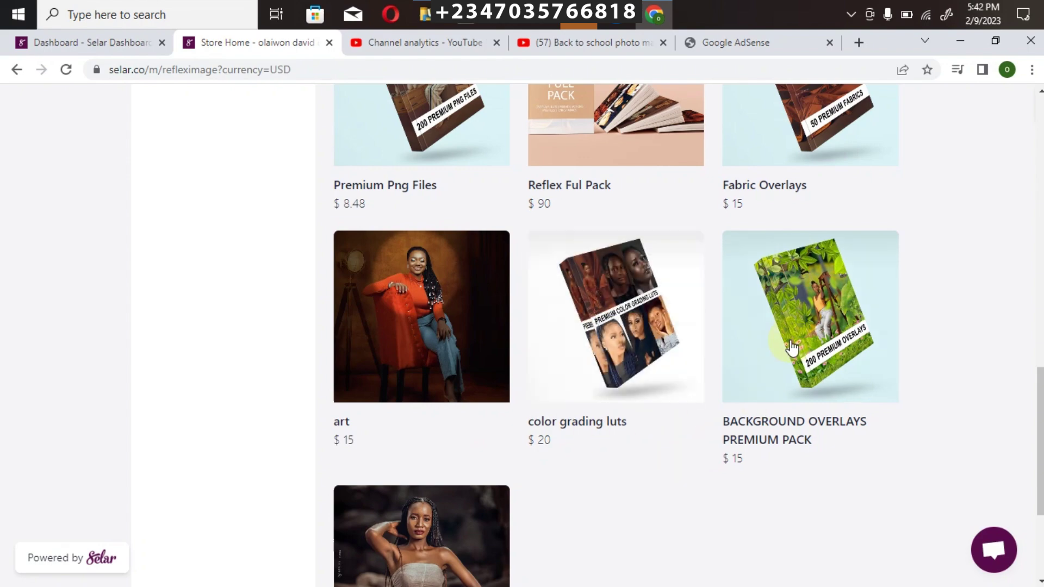
scroll(652, 424, down, 3)
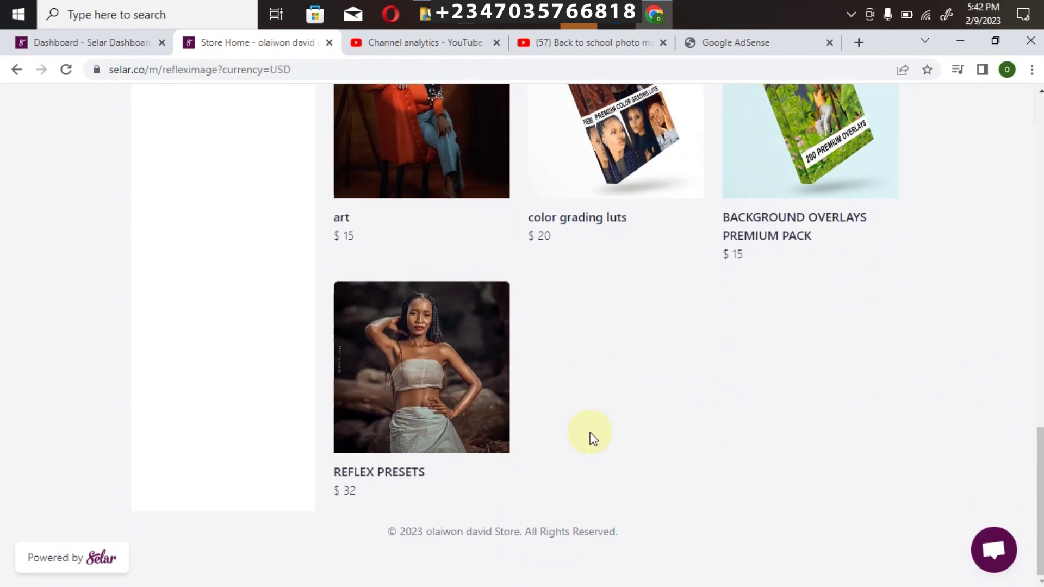
scroll(616, 335, up, 15)
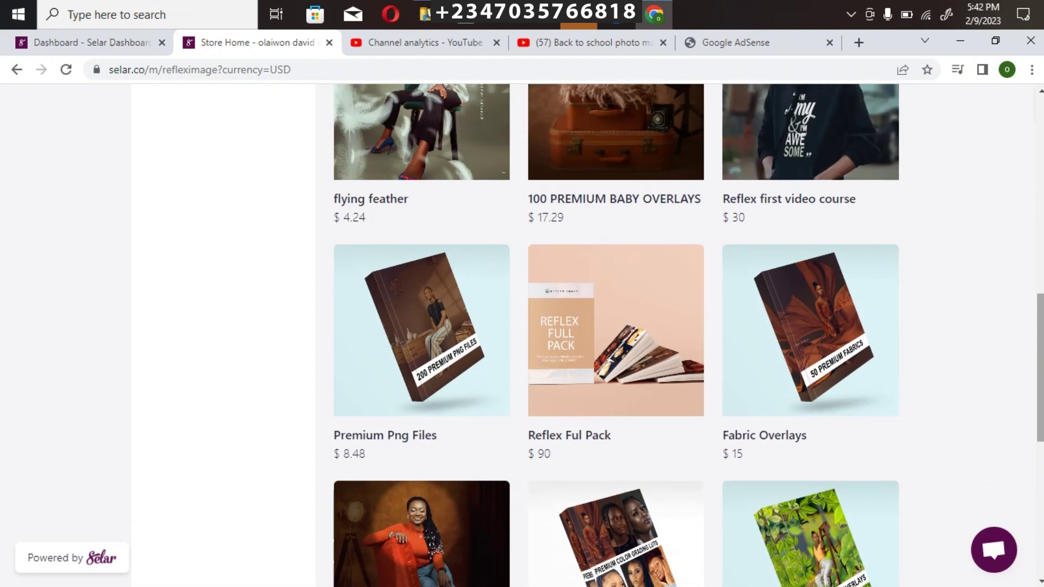
scroll(615, 334, down, 10)
scroll(615, 335, down, 4)
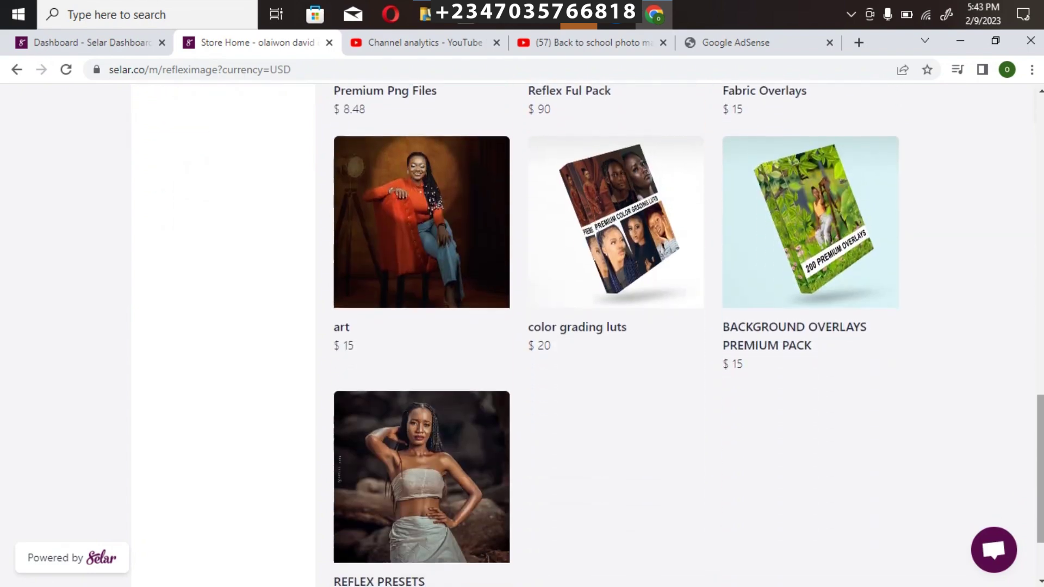
scroll(616, 335, up, 14)
scroll(929, 203, up, 3)
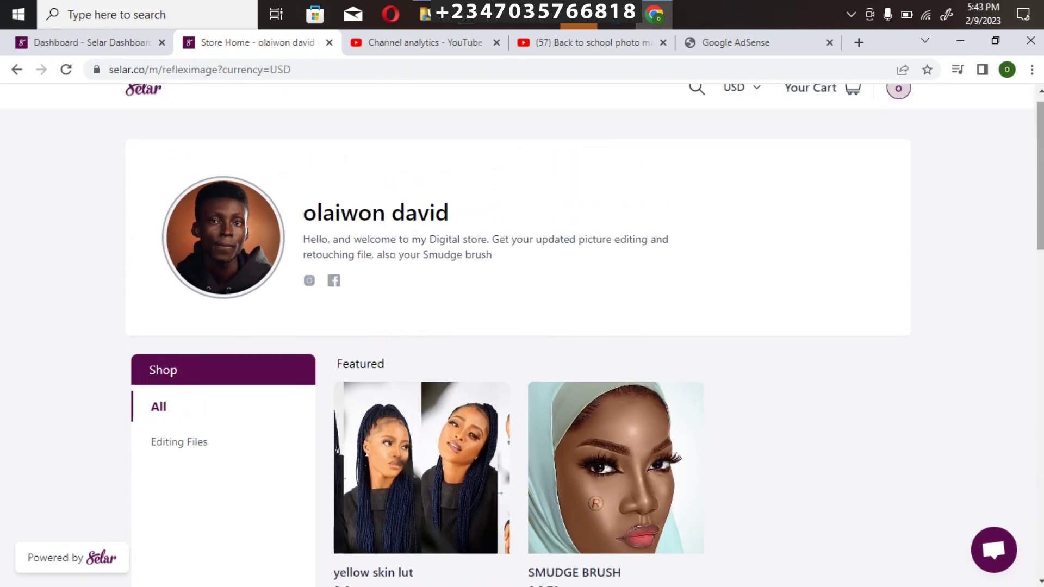